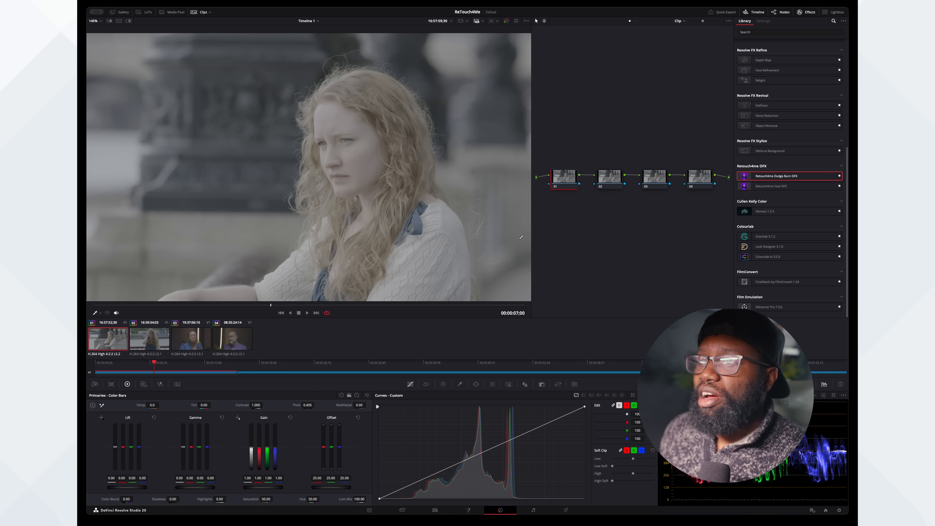
- Add a Color Space Transform effect to the second node of the first clip
click(611, 178)
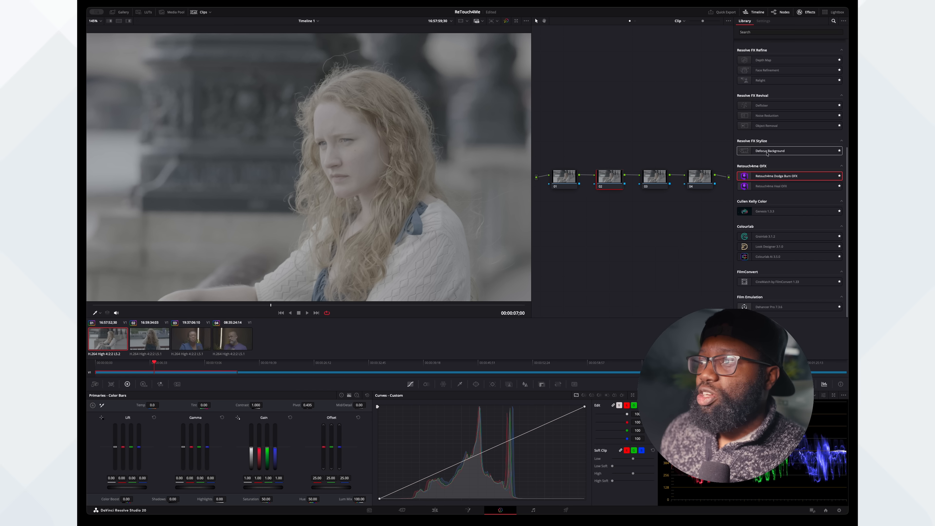
scroll(768, 180, up, 5)
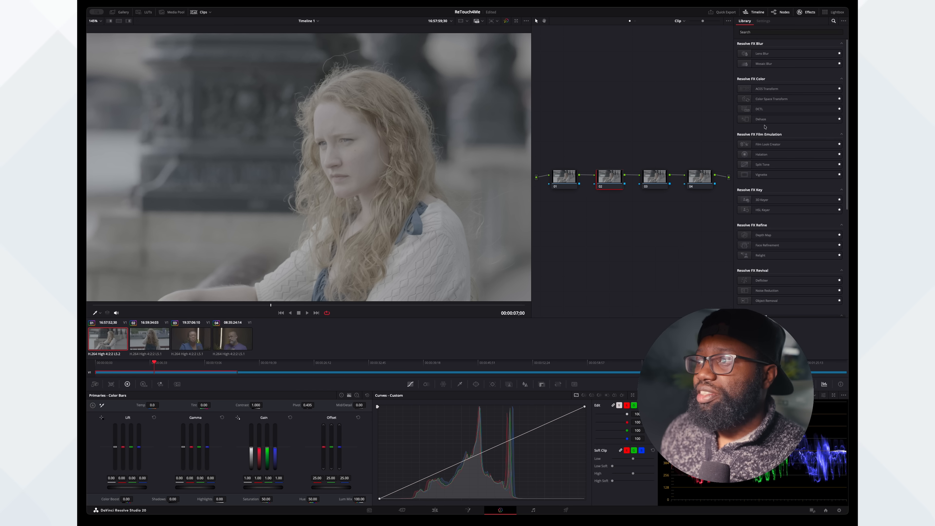
drag(772, 98, 609, 179)
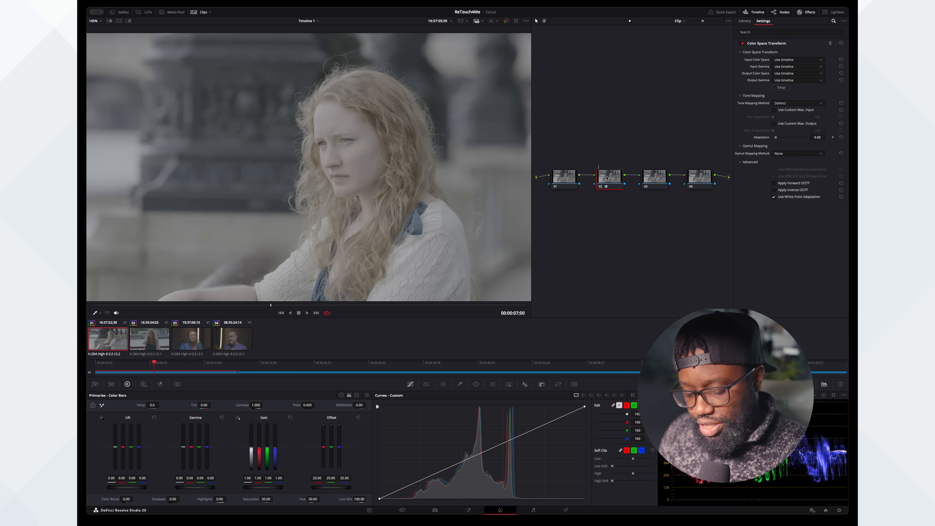
- Label the nodes exp, cst, heal and DB in order from first to fourth
click(562, 183)
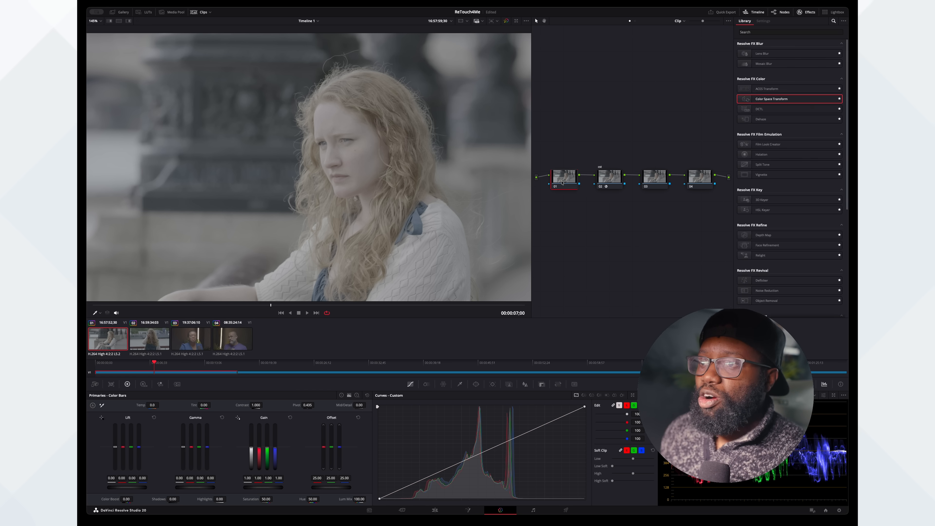
text(exp)
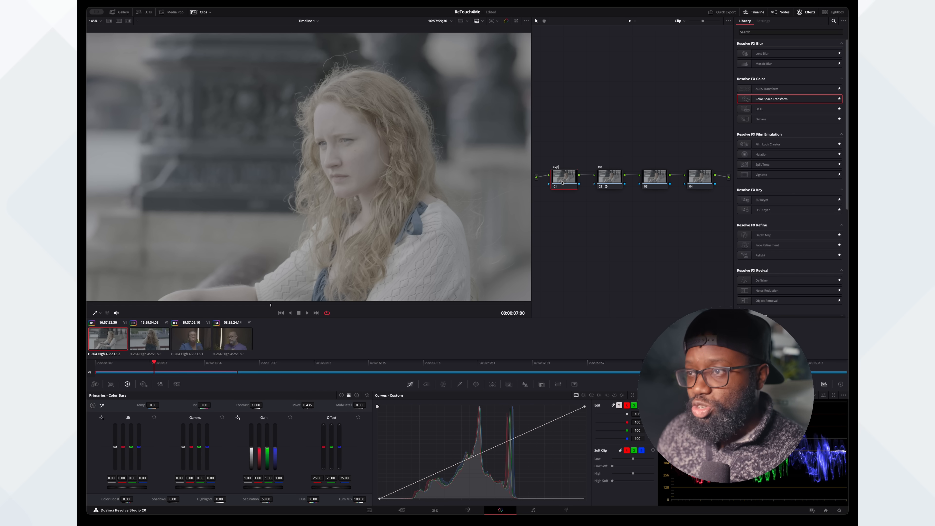
click(654, 178)
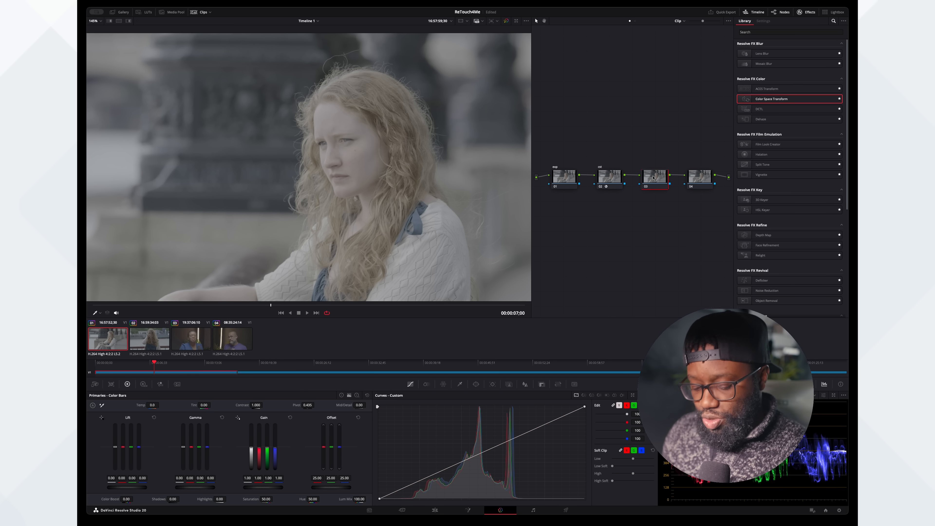
click(697, 177)
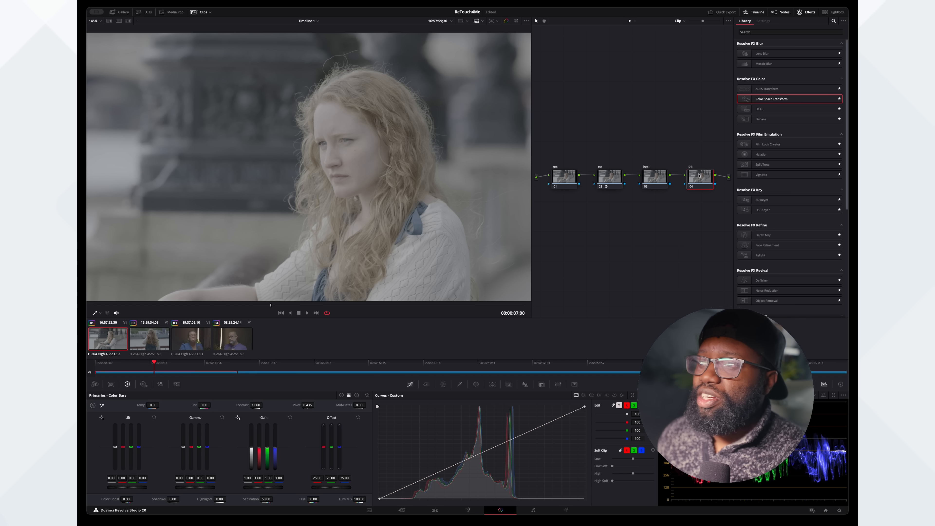
- Set the second node's Color Space Transform input to Panasonic V-Gamut and Panasonic V-Log, and its output to Rec.709 and Gamma 2.4
click(605, 179)
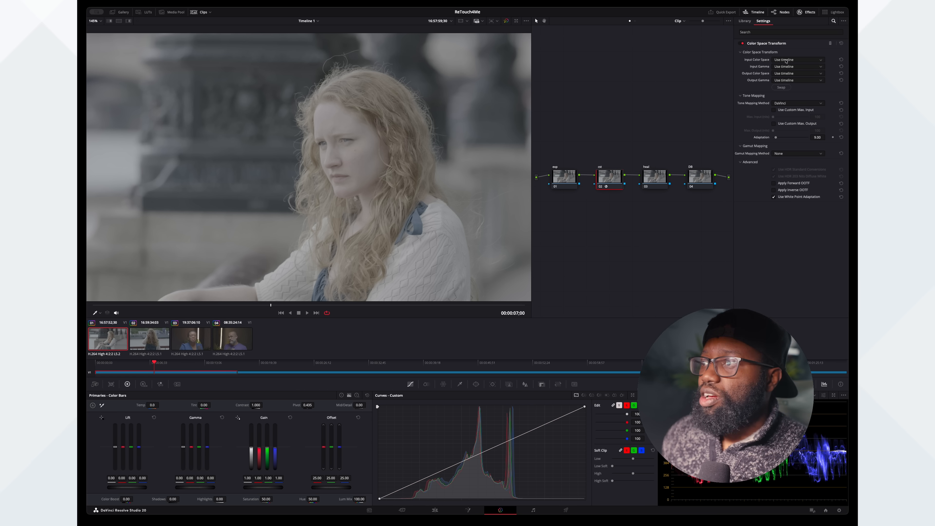
click(795, 115)
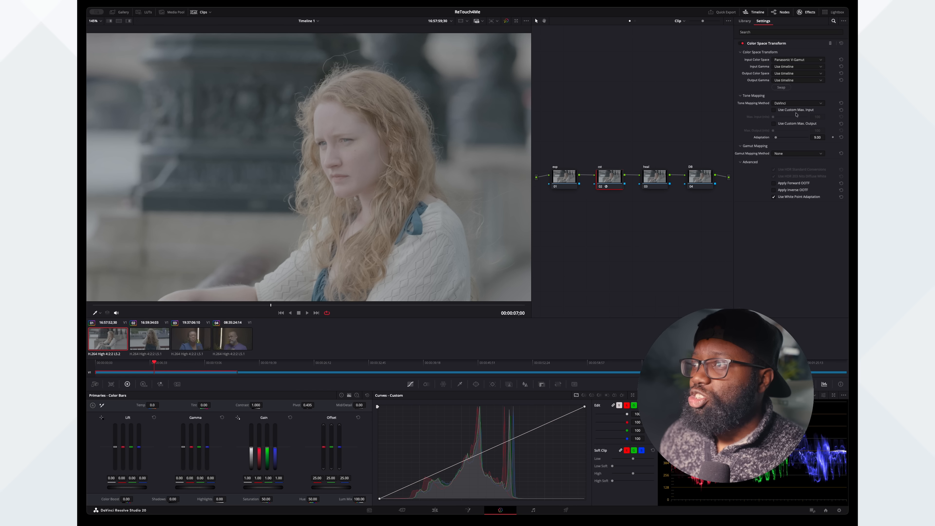
click(791, 66)
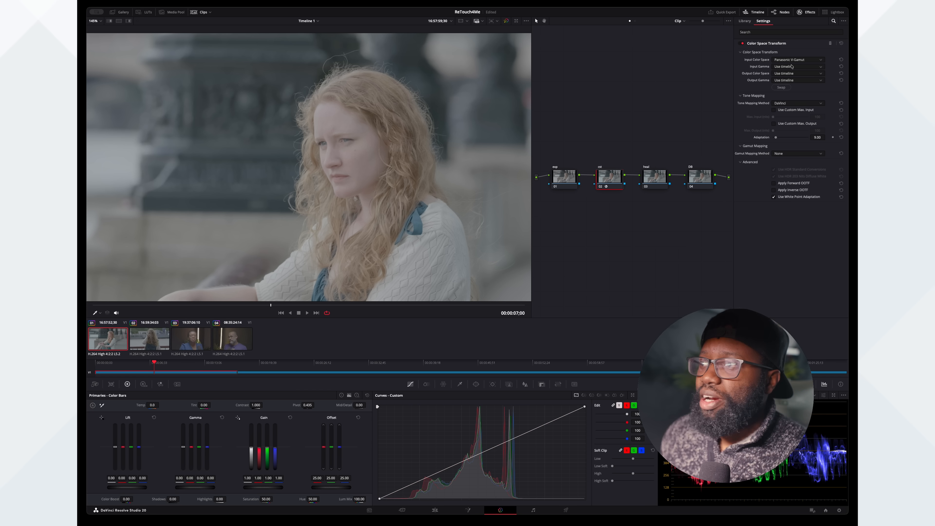
click(789, 128)
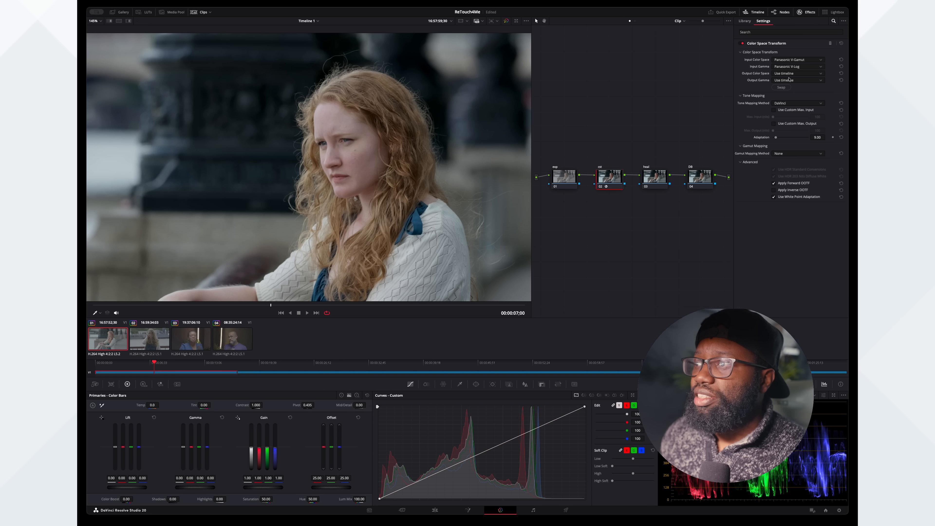
click(788, 74)
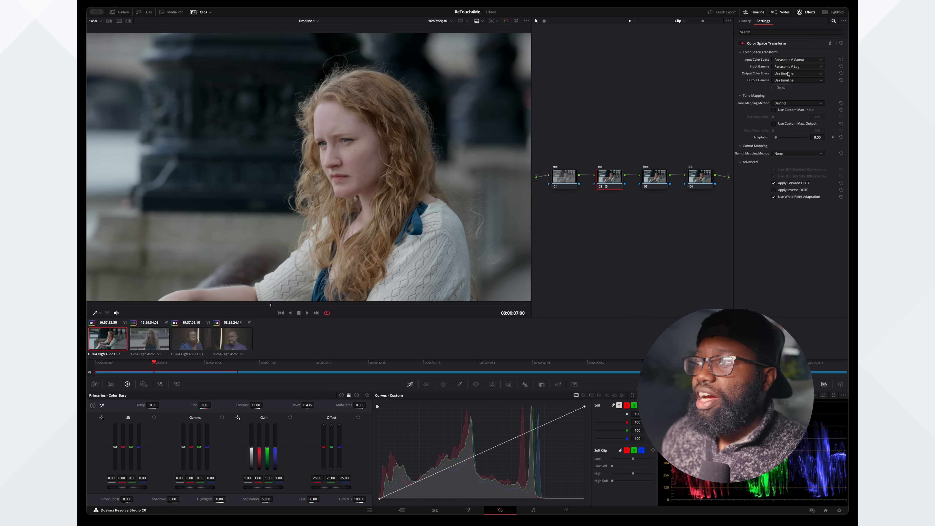
click(784, 134)
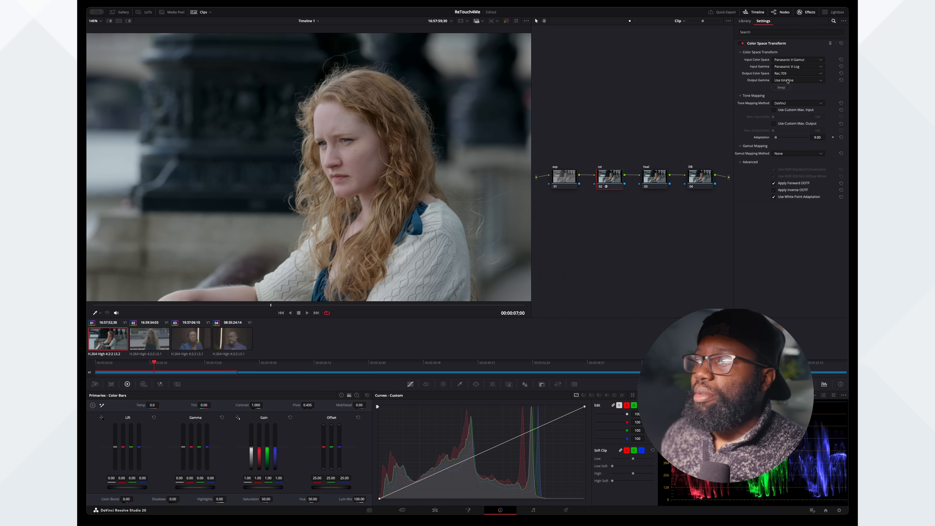
click(793, 131)
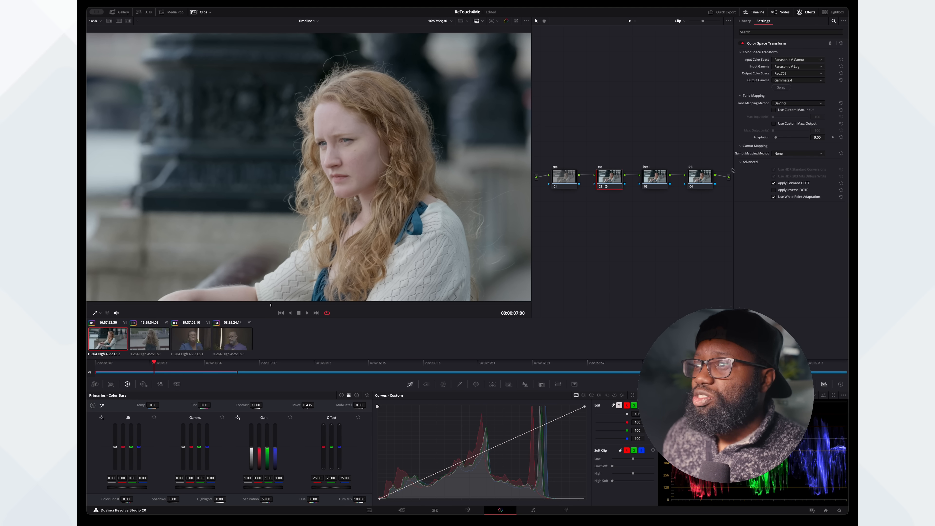
- Show the primary color wheels for the exp node and set its contrast to 1.174 and pivot to 0.401
click(648, 176)
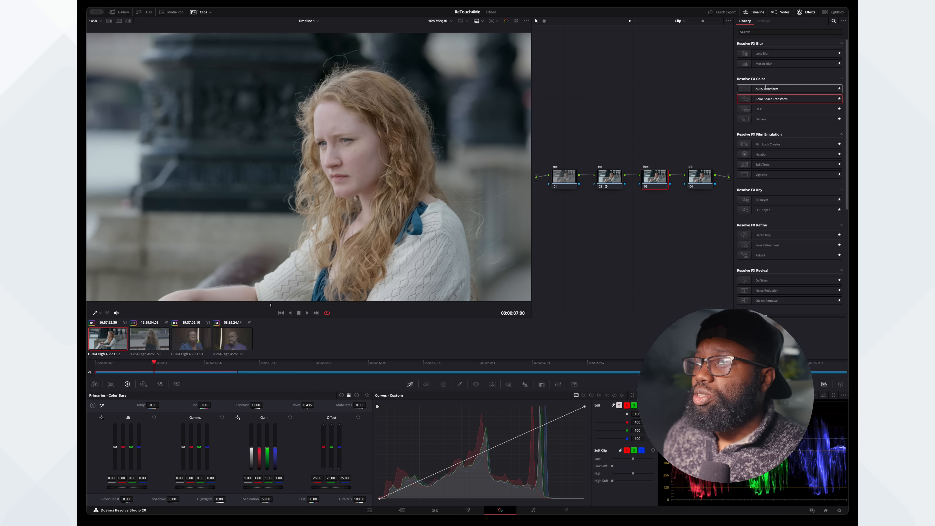
click(555, 180)
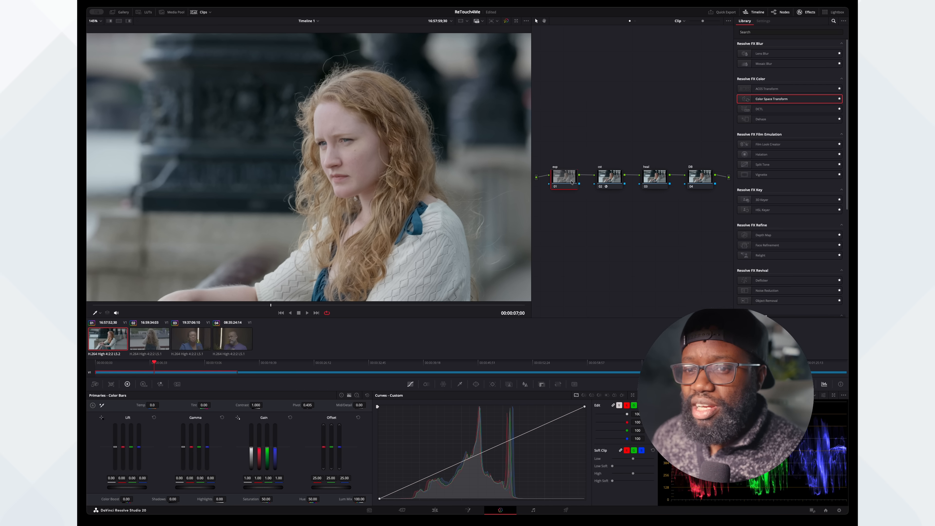
click(342, 395)
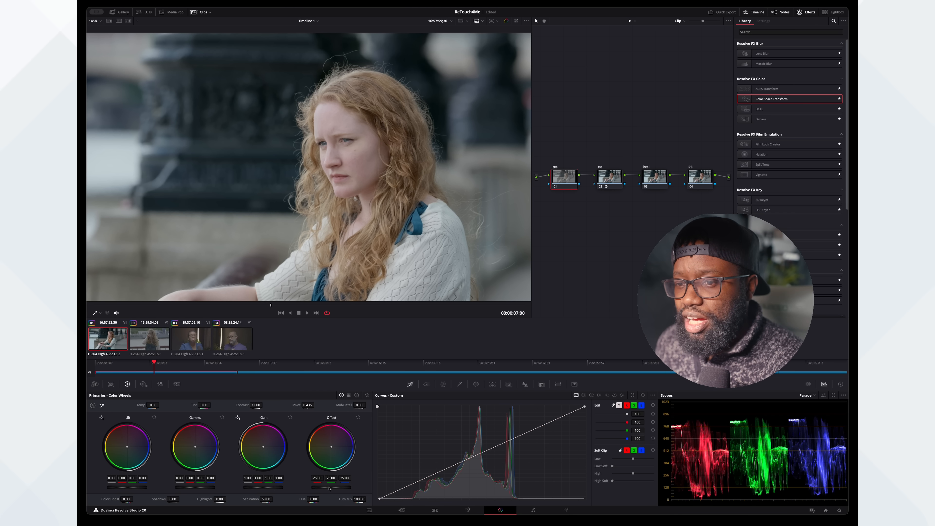
drag(256, 404, 319, 406)
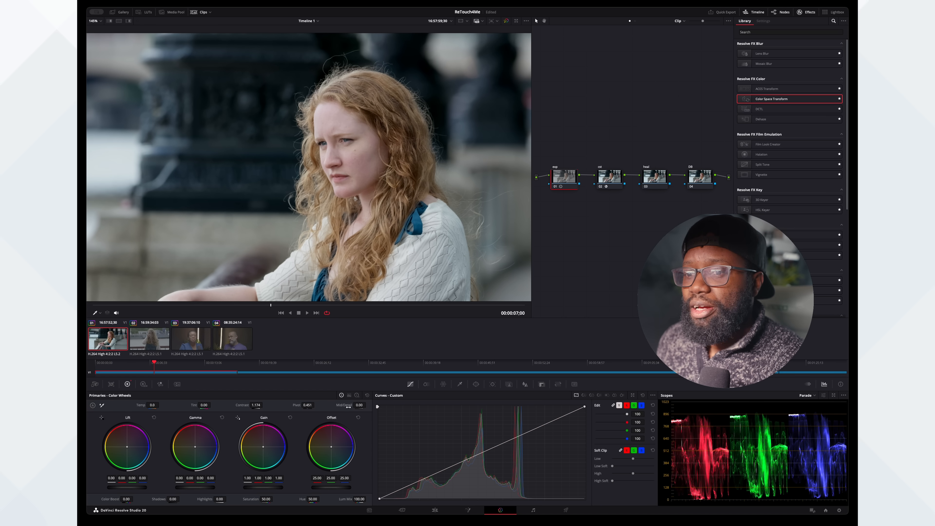
- Lower the exp node's gain to 0.99 and gamma to -0.02, and compare the image with the node disabled and enabled
drag(271, 487, 271, 487)
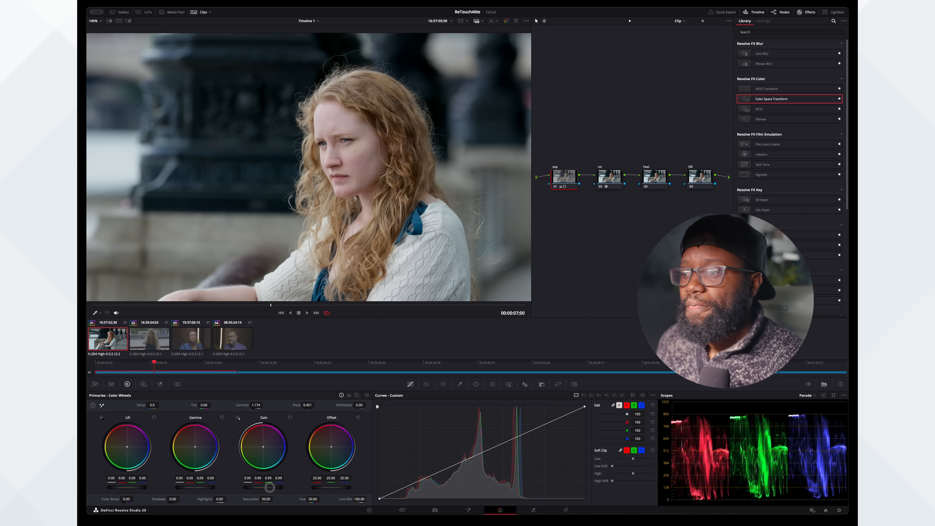
mouse_move(195, 487)
mouse_down()
mouse_move(203, 488)
mouse_move(191, 490)
mouse_up()
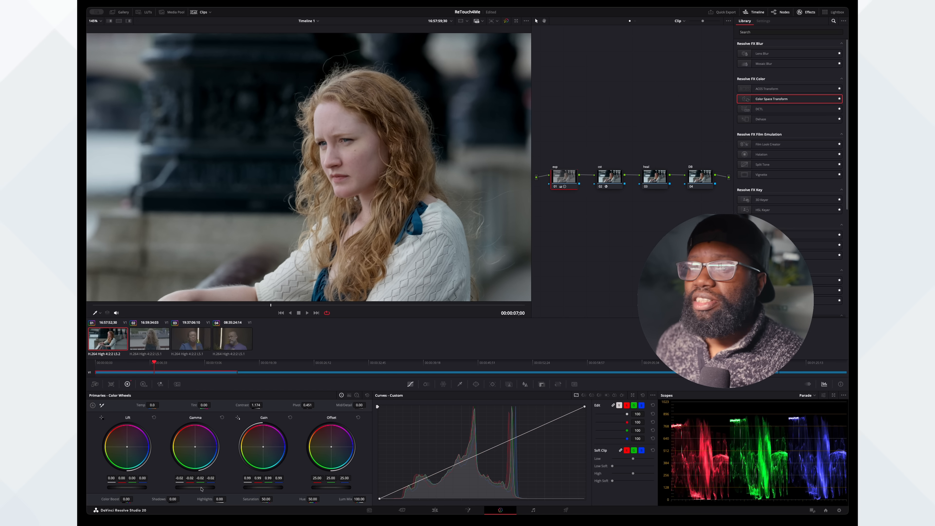
click(556, 186)
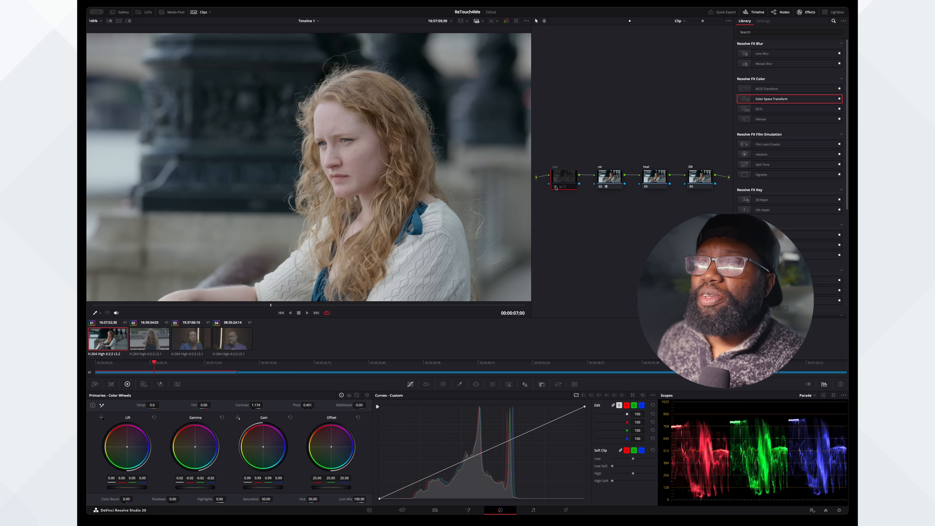
click(556, 187)
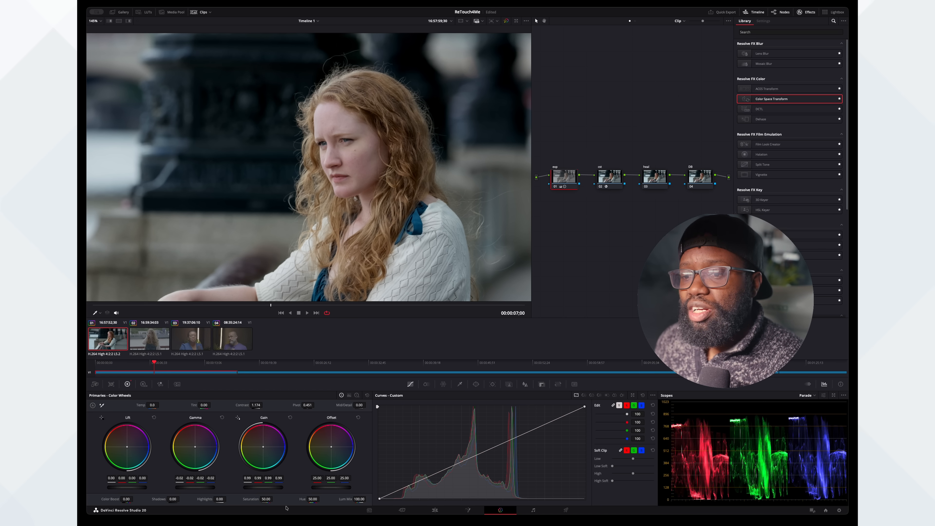
- Set the exp node's saturation to 80
drag(268, 500, 318, 501)
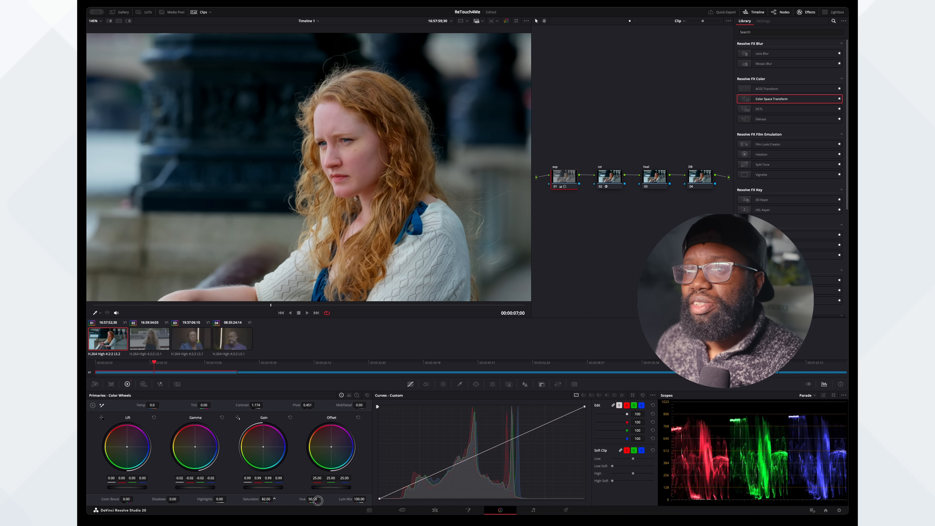
click(265, 500)
text(80)
key(Return)
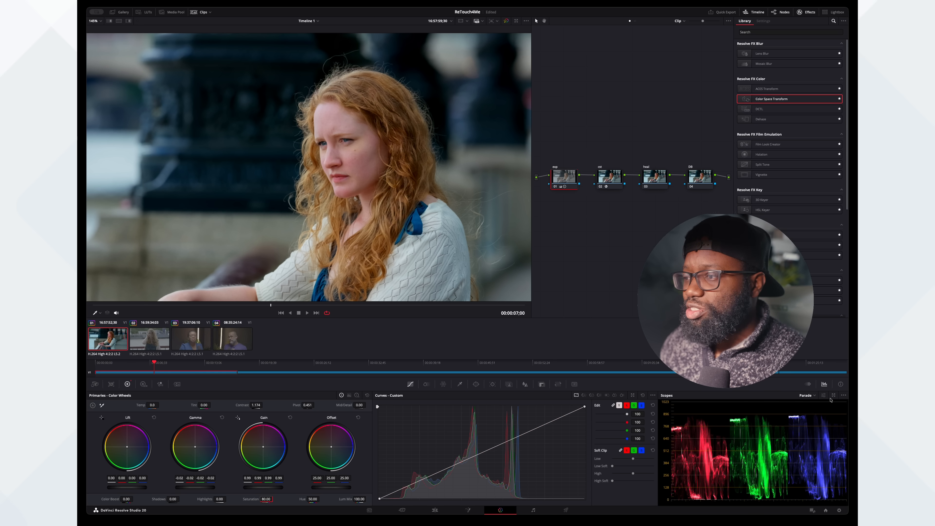
click(815, 414)
click(811, 396)
click(810, 404)
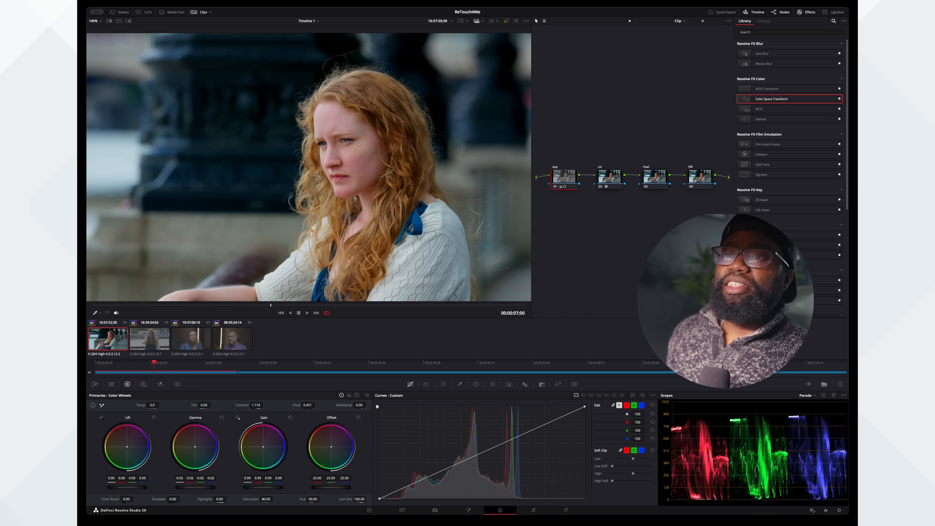
- Inspect the skin on the woman's face closely and apply the Retouch4me Heal OFX effect to the heal node
scroll(357, 150, up, 8)
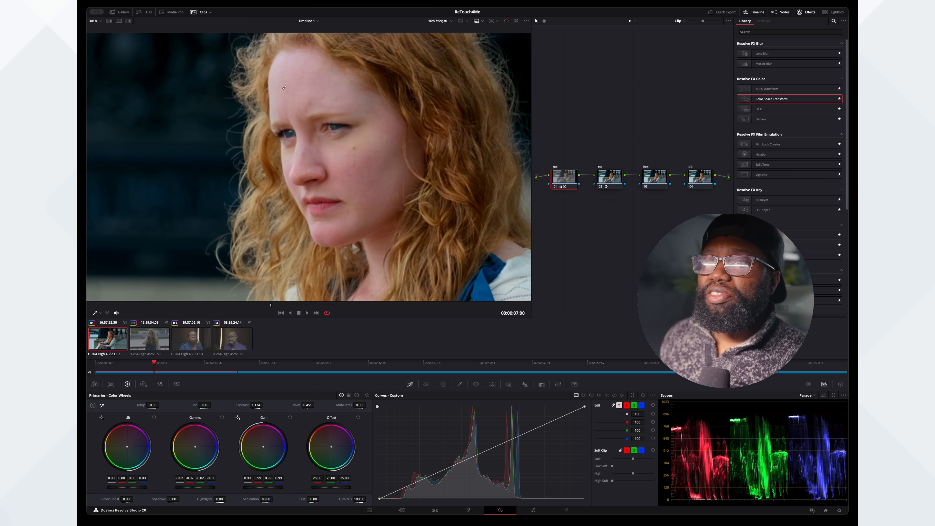
scroll(391, 198, down, 3)
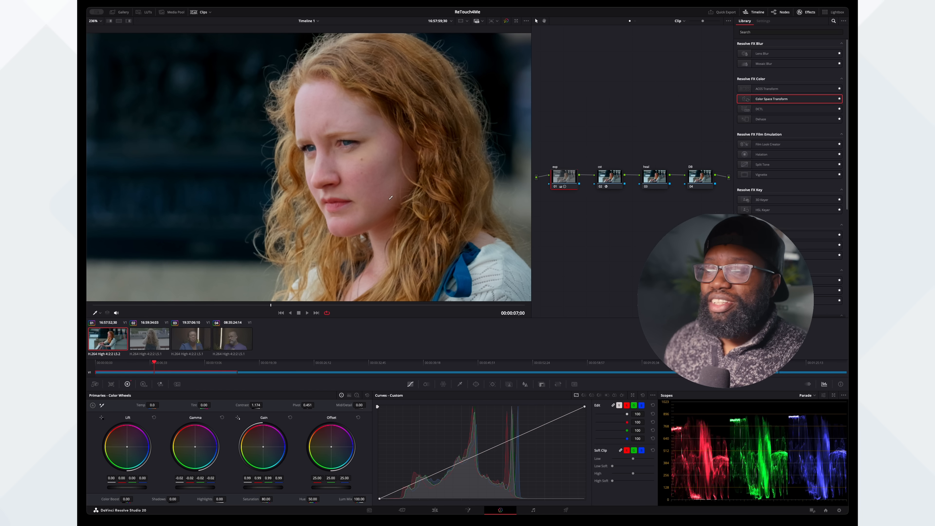
scroll(391, 197, down, 2)
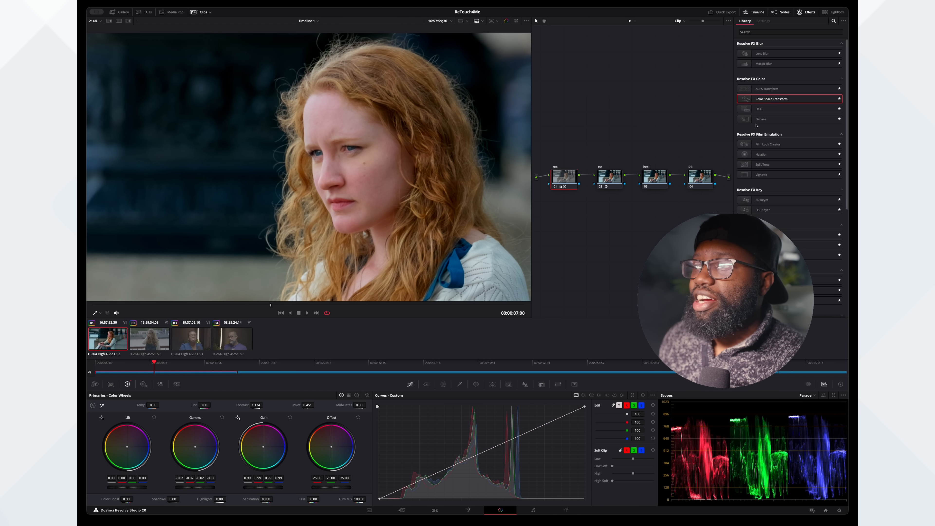
click(665, 170)
scroll(787, 148, down, 10)
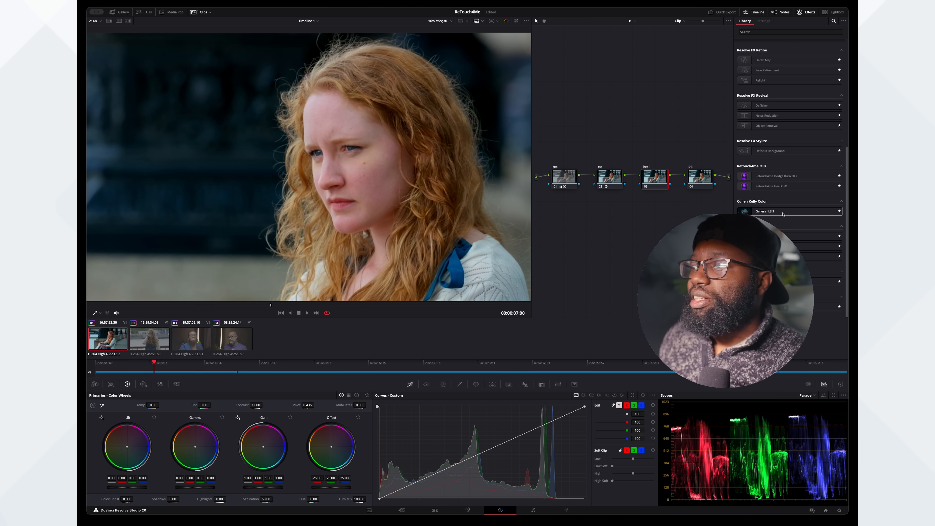
drag(768, 188, 658, 178)
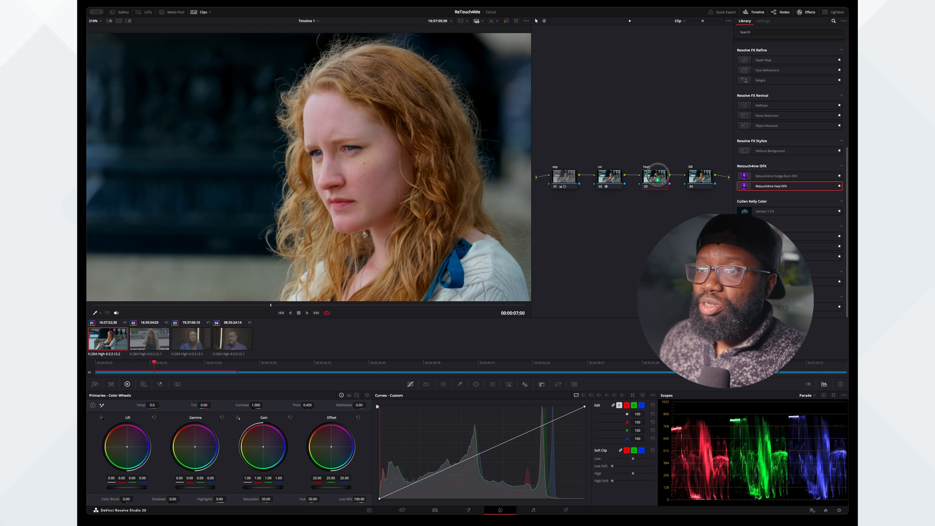
drag(658, 177, 655, 177)
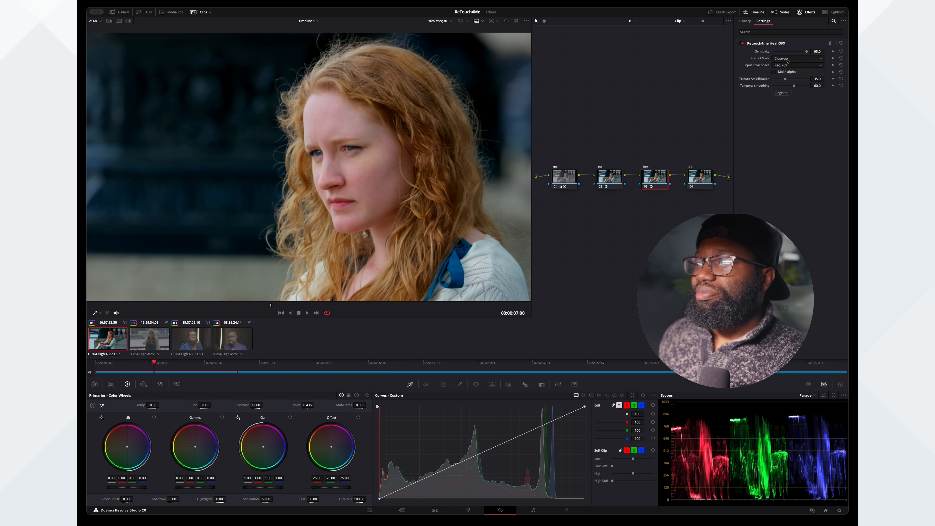
- Check the Heal effect's input color space options, leave it at Rec. 709, and set Sensitivity to 90.7
click(798, 66)
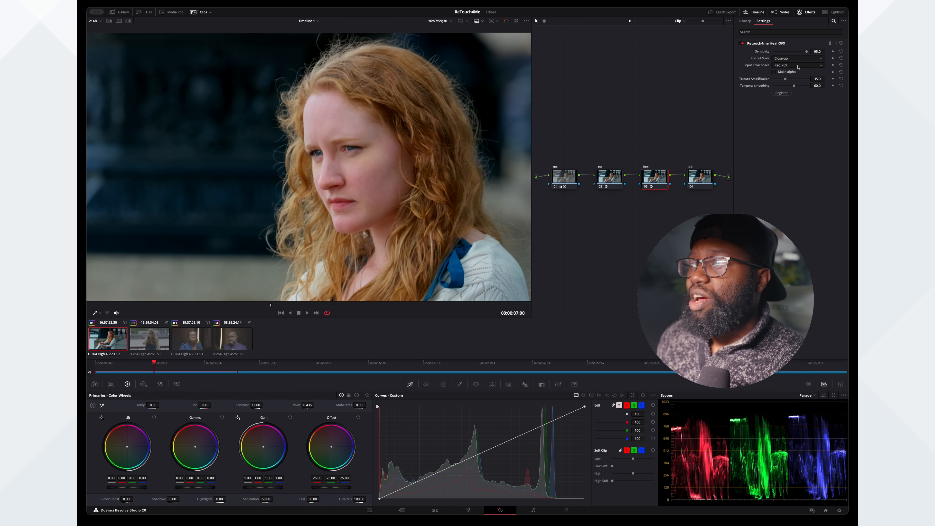
click(798, 66)
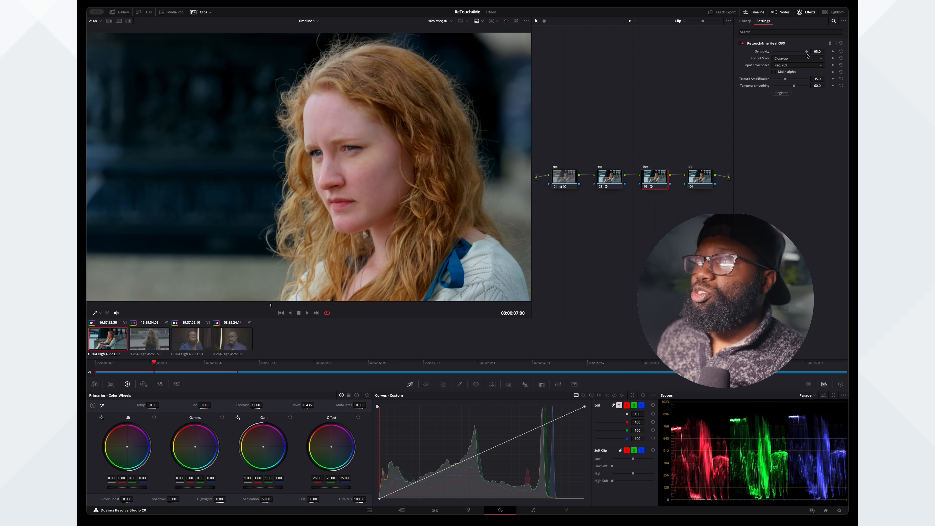
drag(806, 53, 805, 53)
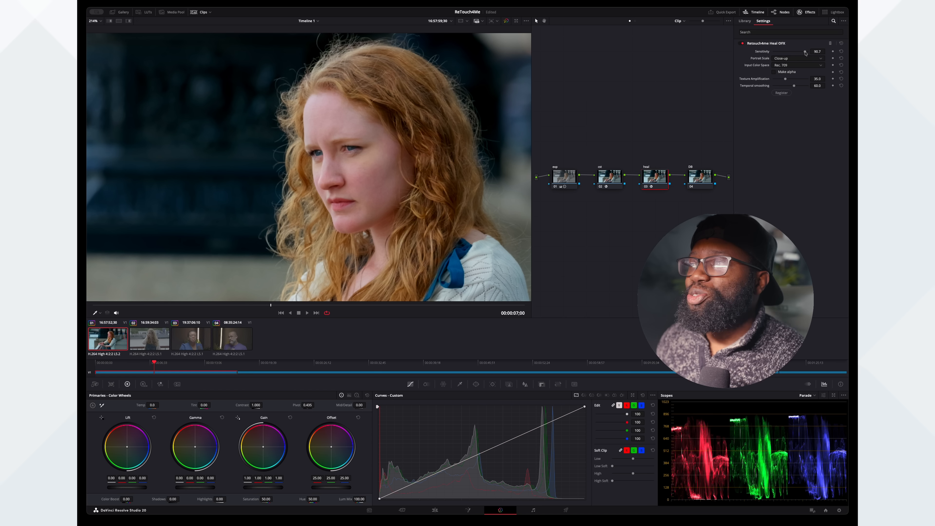
- Apply the Retouch4me Dodge Burn OFX effect to the DB node and compare the image with the heal and DB nodes disabled and enabled
click(701, 179)
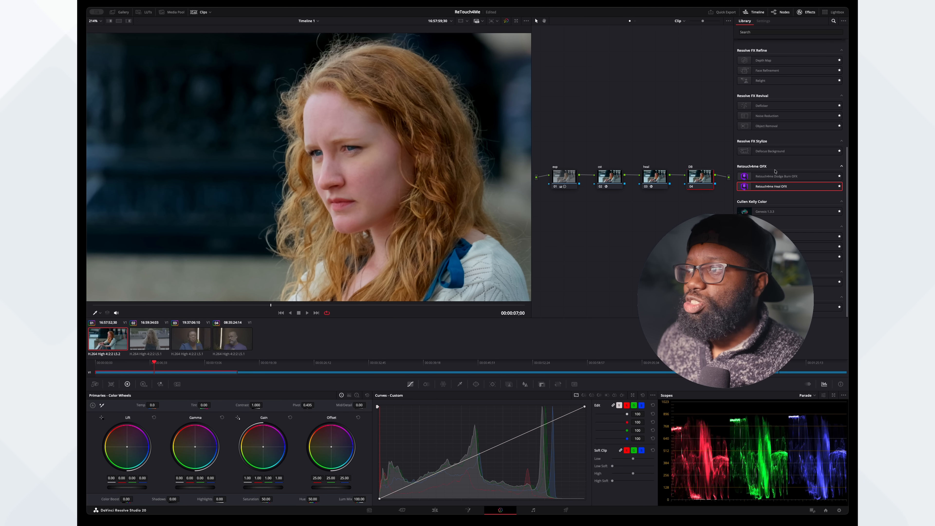
drag(774, 180, 703, 177)
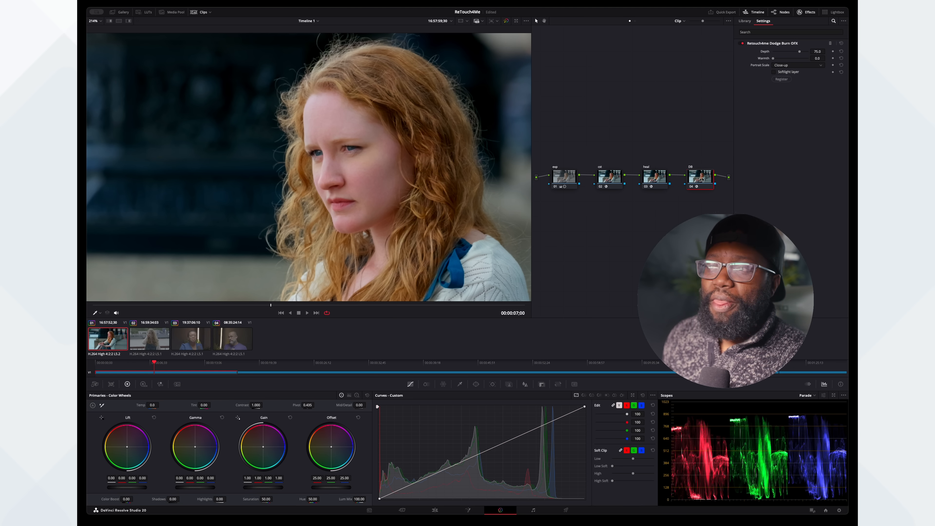
click(693, 187)
click(648, 179)
click(647, 187)
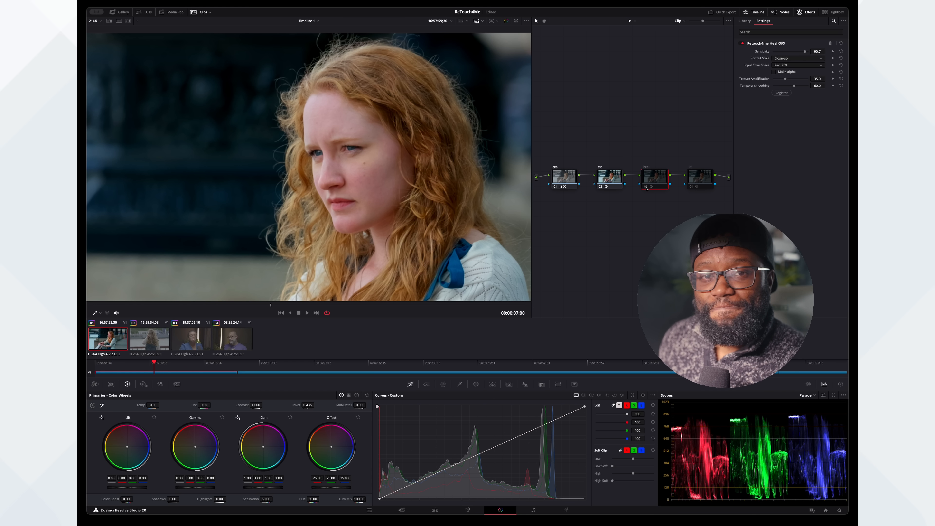
click(646, 186)
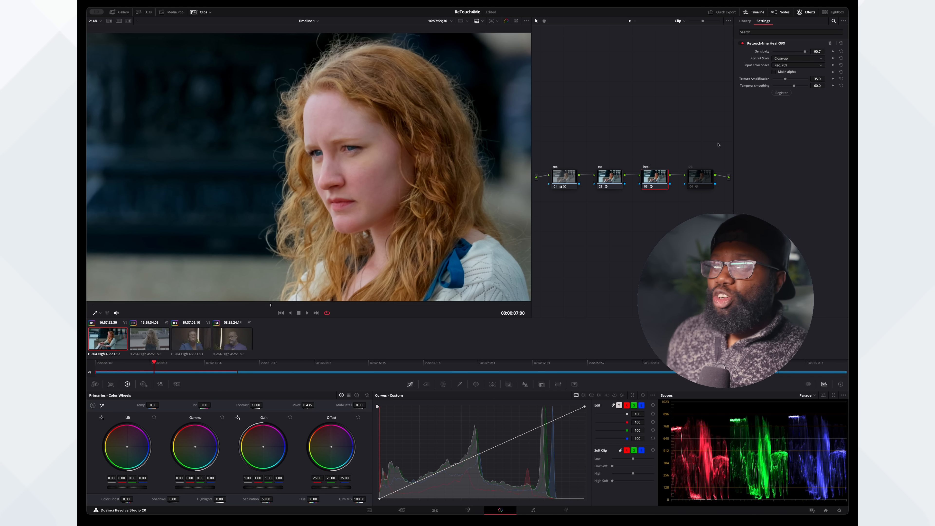
click(702, 177)
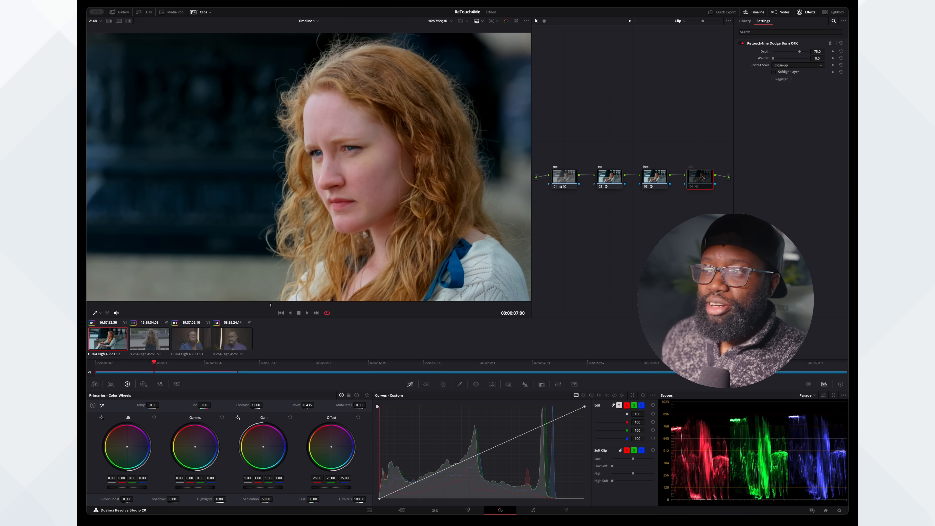
click(692, 187)
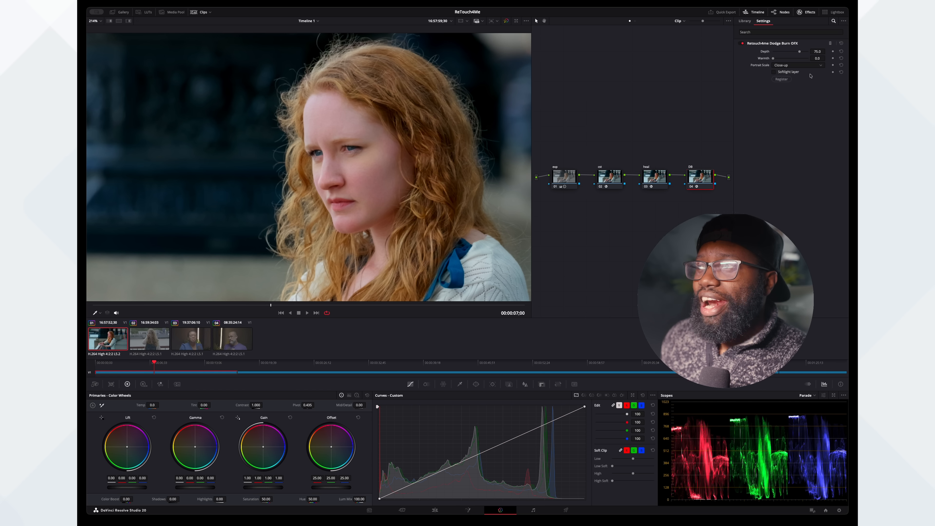
- Lower the Dodge Burn effect's Depth to 55.8 and compare the image with the DB node disabled and enabled
drag(799, 53, 793, 54)
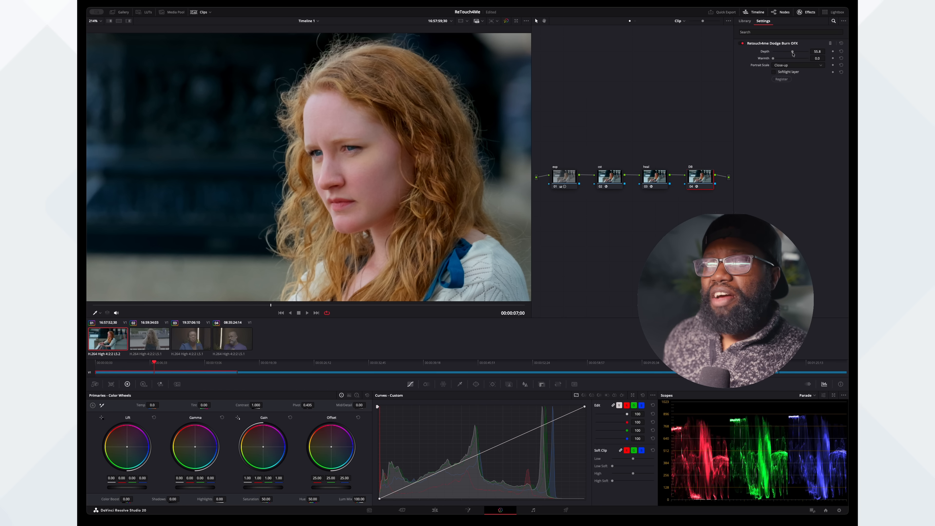
click(691, 187)
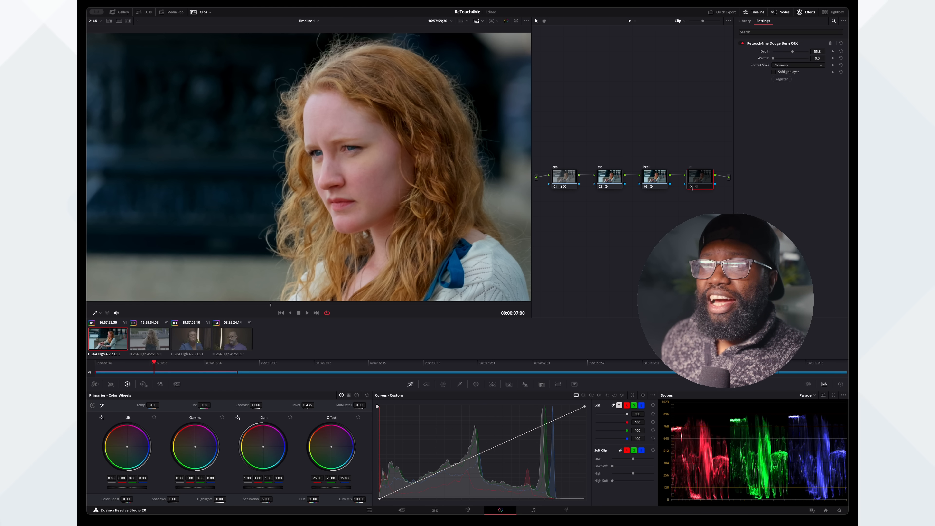
click(691, 187)
click(691, 187)
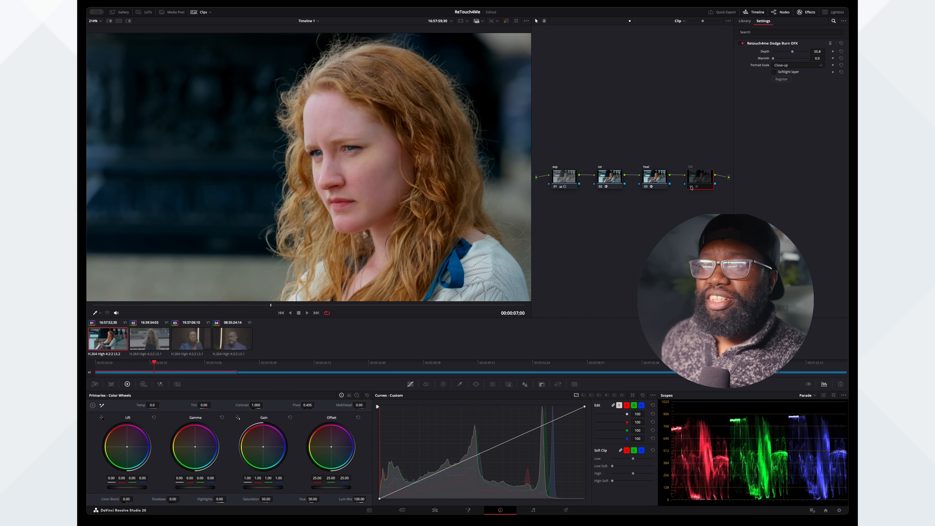
click(691, 187)
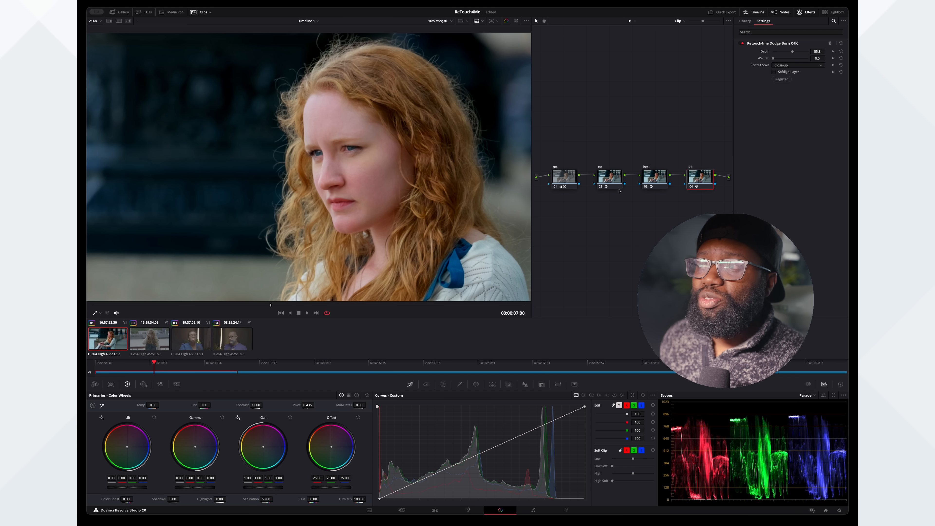
click(691, 187)
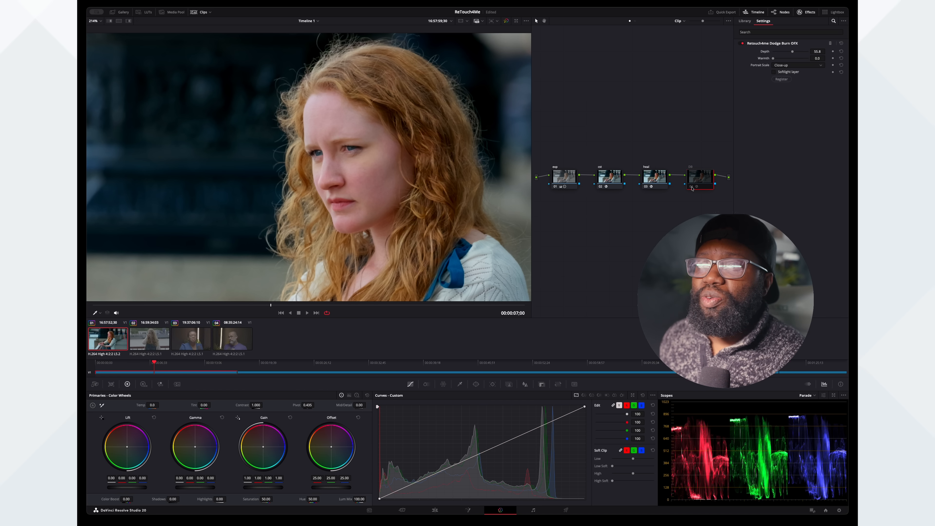
click(692, 187)
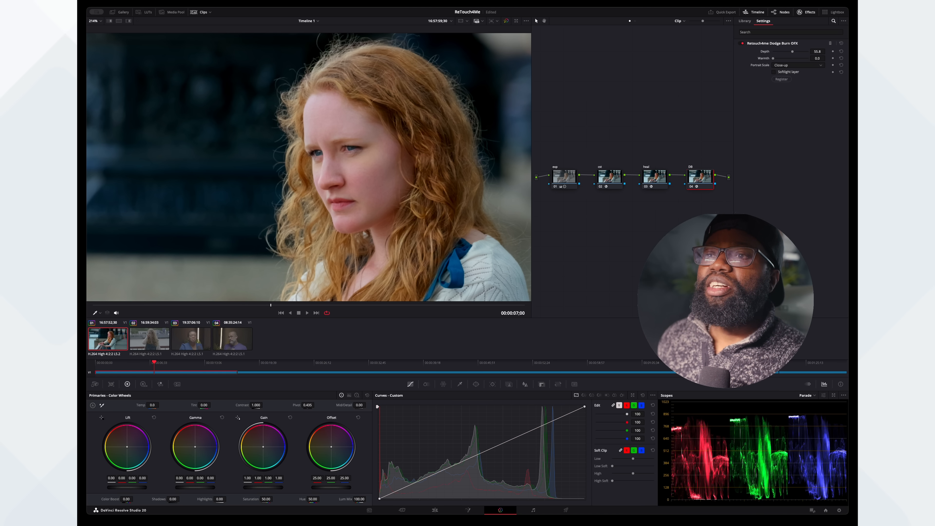
- Examine the woman's face up close with the heal and DB nodes disabled together and enabled again
scroll(357, 146, up, 5)
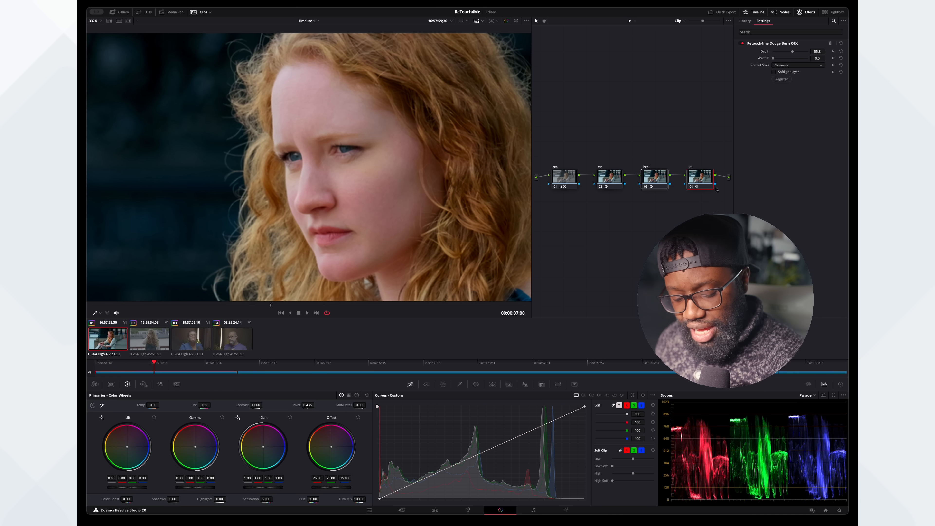
key(ctrl+d)
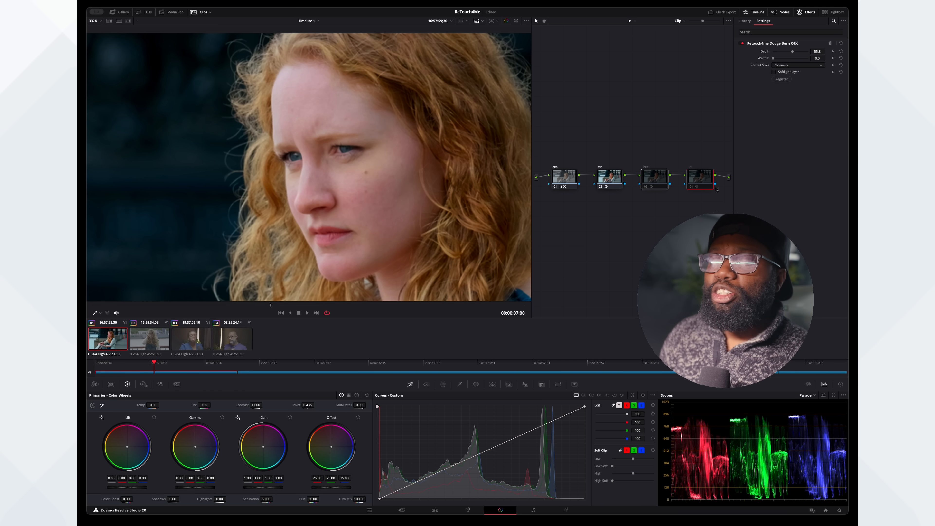
key(ctrl+d)
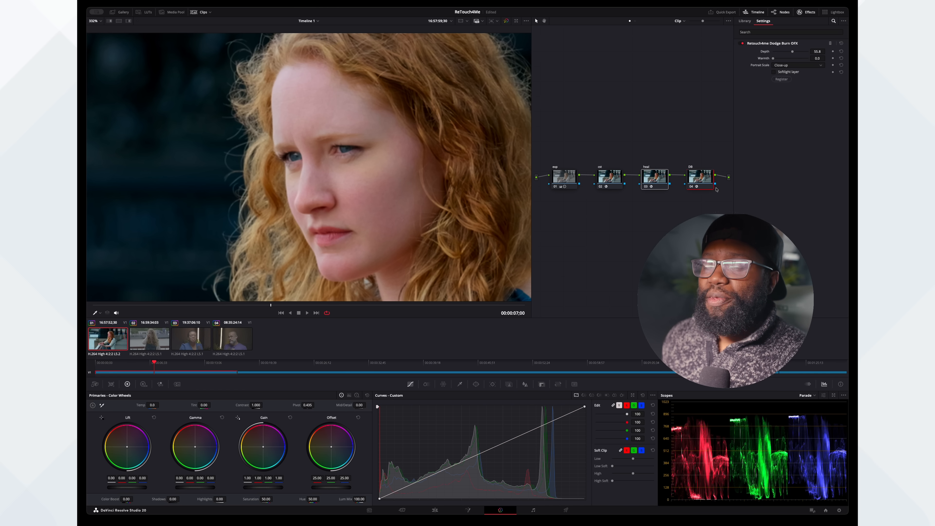
- Switch to the third clip and apply the Color Space Transform effect to its second node
click(186, 336)
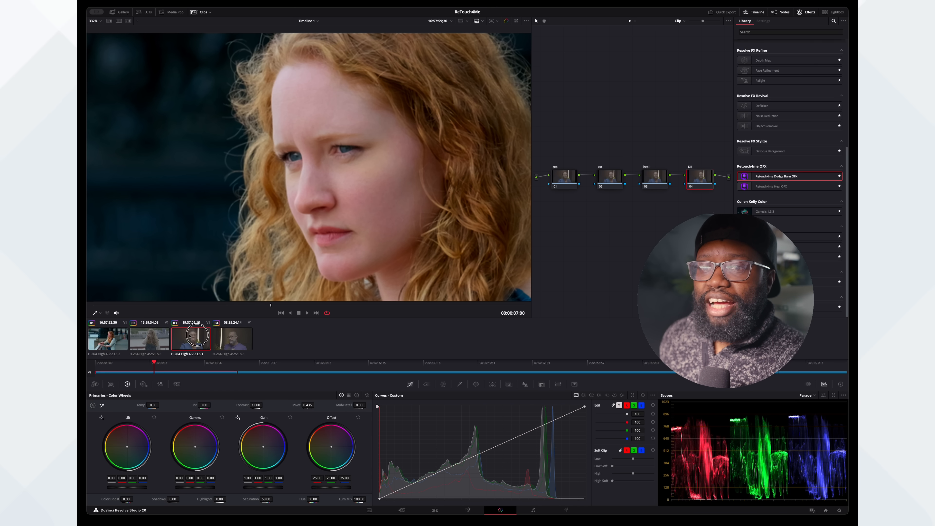
scroll(306, 193, down, 5)
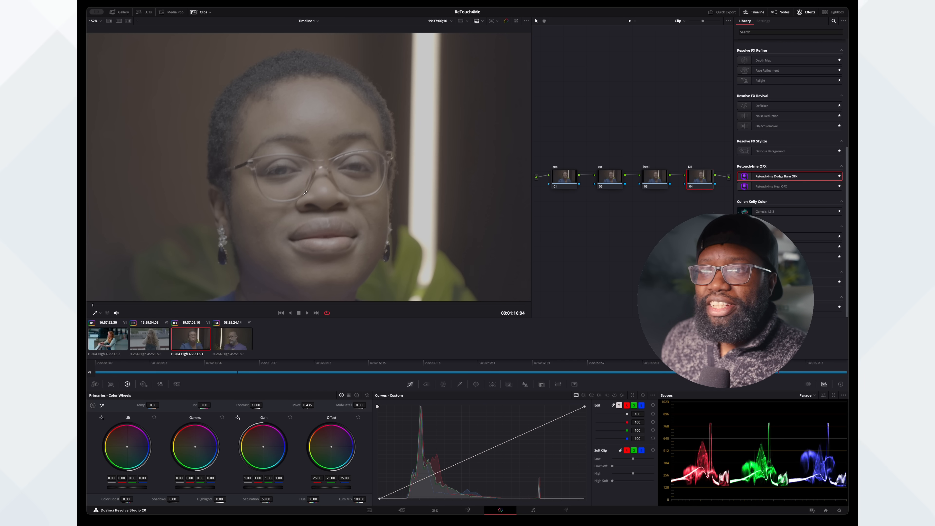
scroll(266, 248, down, 1)
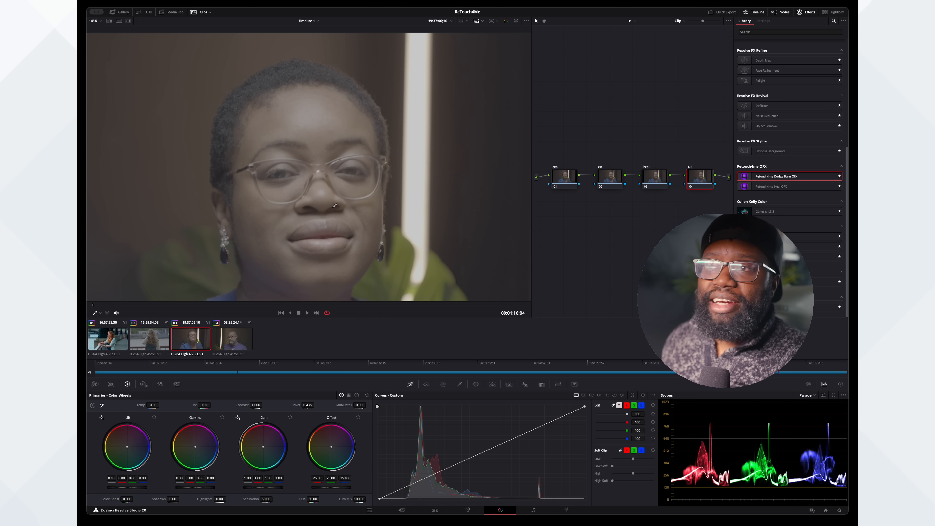
click(605, 179)
scroll(785, 111, up, 8)
drag(777, 98, 610, 181)
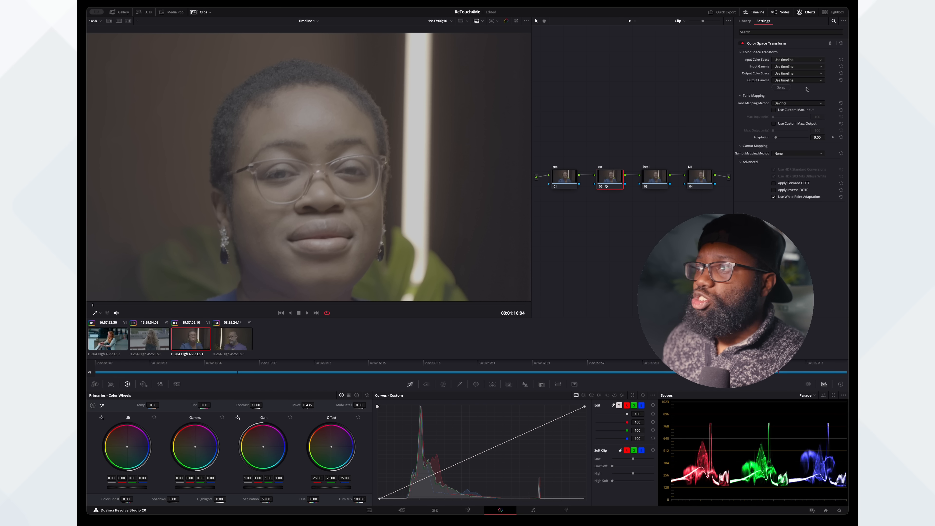
- Set the Color Space Transform input to Panasonic V-Gamut and V-Log, and the output to Rec.709 and Gamma 2.4
click(801, 110)
click(801, 67)
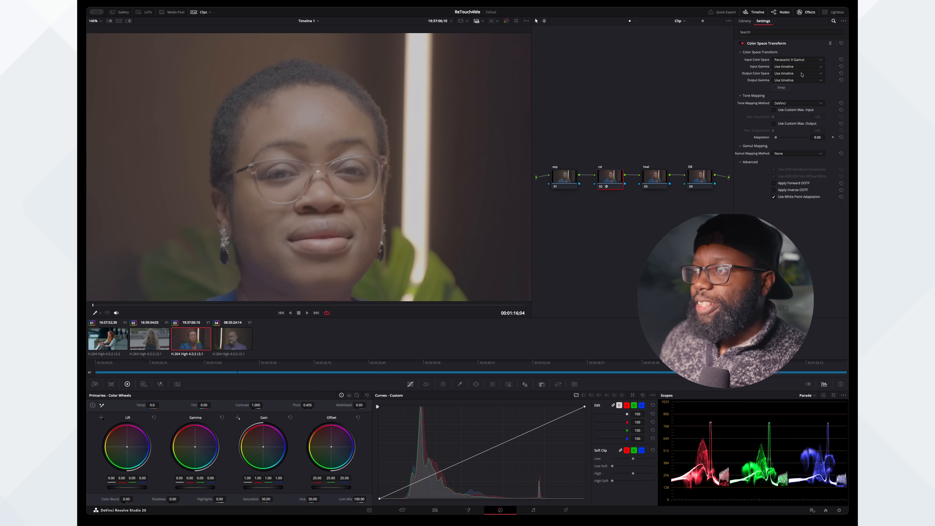
click(796, 98)
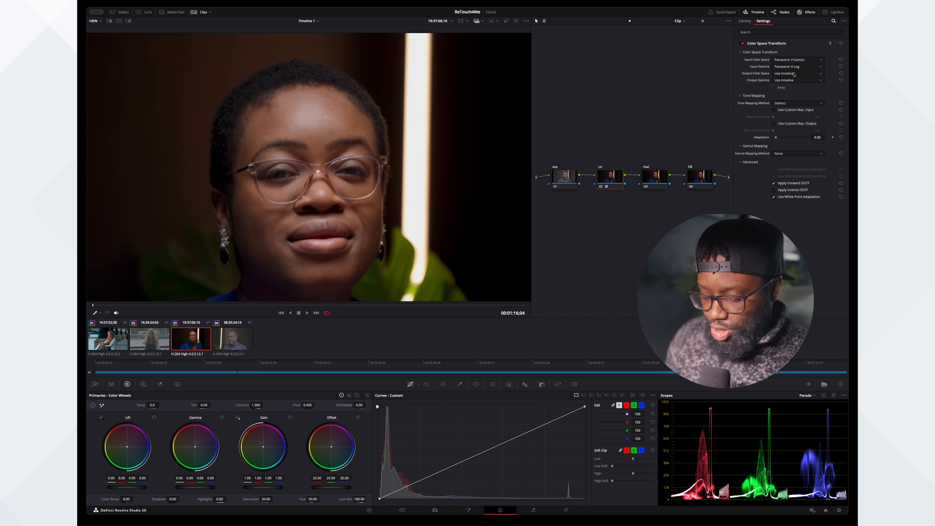
click(794, 135)
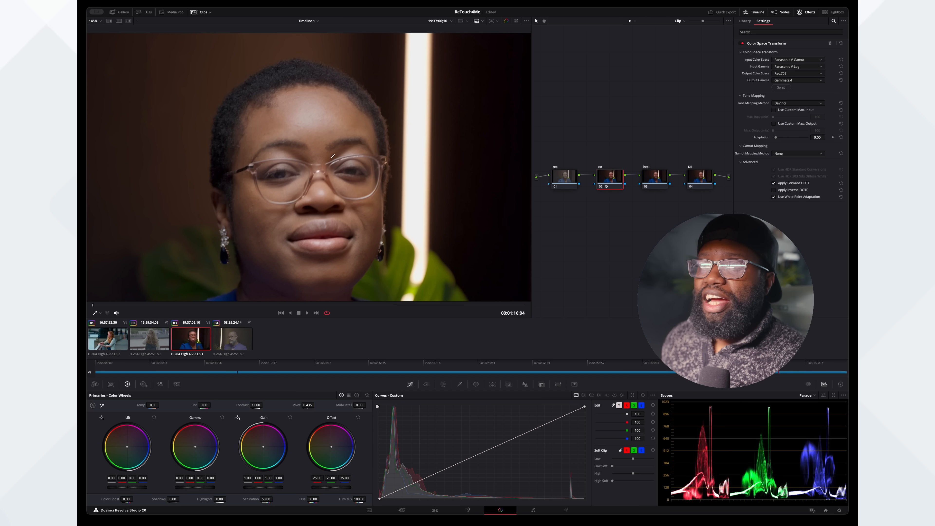
scroll(295, 180, down, 3)
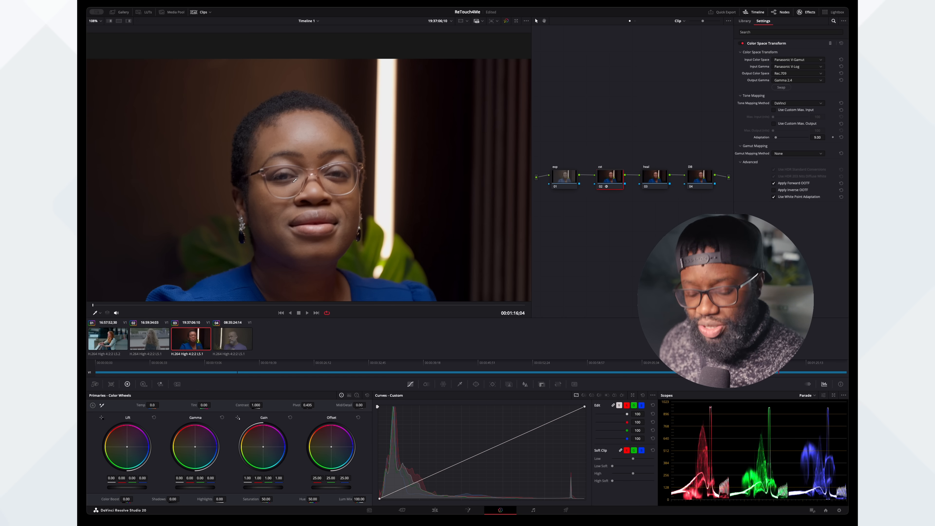
scroll(295, 180, down, 2)
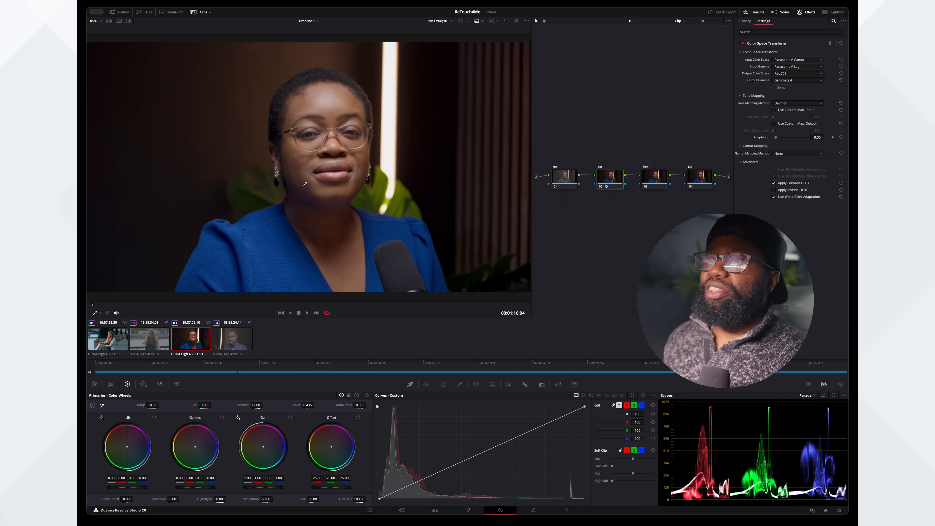
- Grade the exp node with contrast 1.124, gain 1.01 and saturation 55.23, and move the playhead to the smiling frame at 00:01:16;40
click(562, 181)
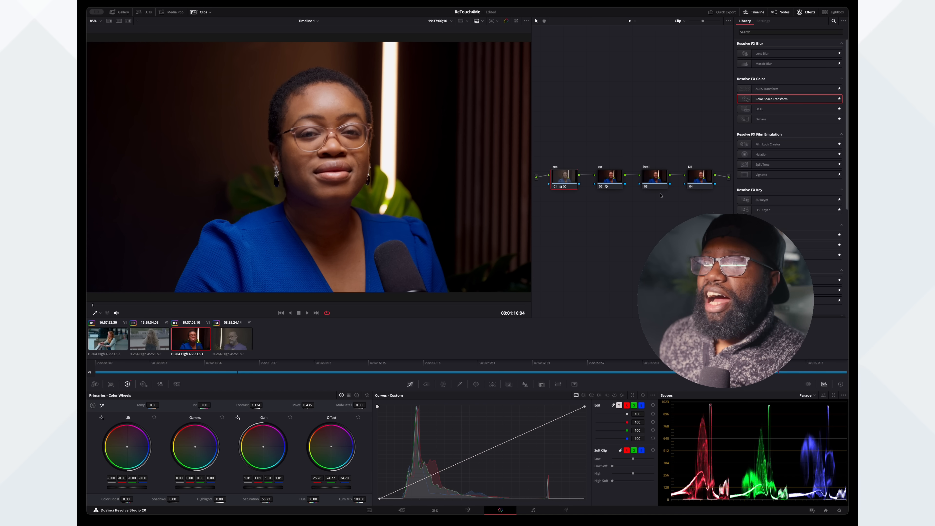
scroll(280, 127, up, 6)
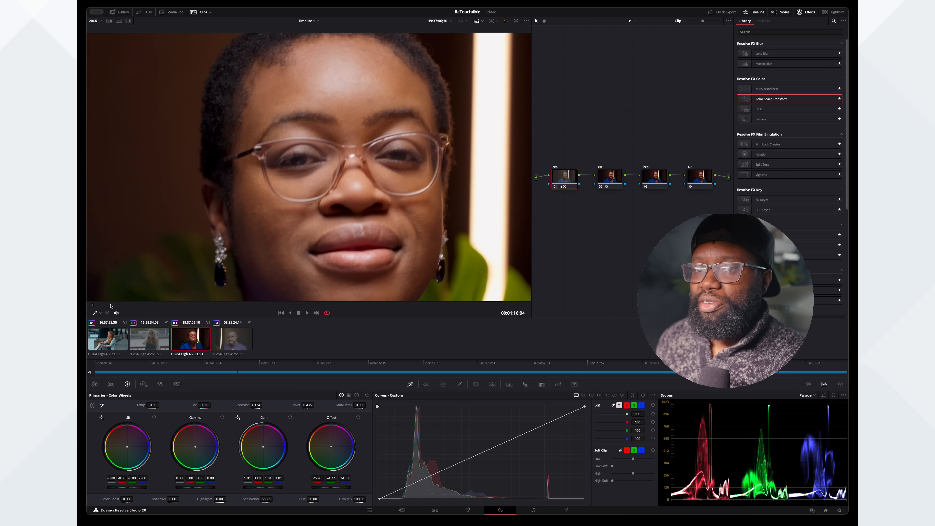
drag(96, 307, 138, 306)
scroll(333, 102, down, 3)
scroll(334, 92, up, 1)
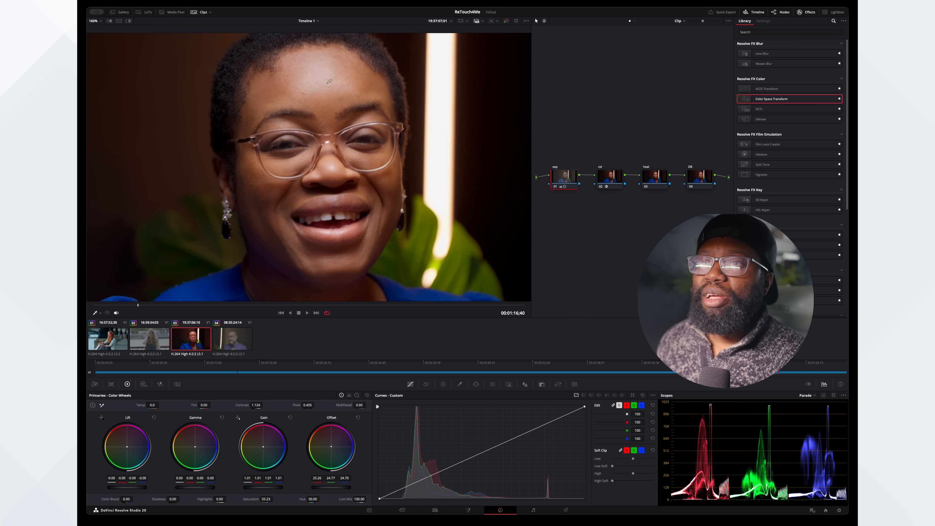
- Apply the Retouch4me Heal OFX effect to the third clip's heal node
click(660, 177)
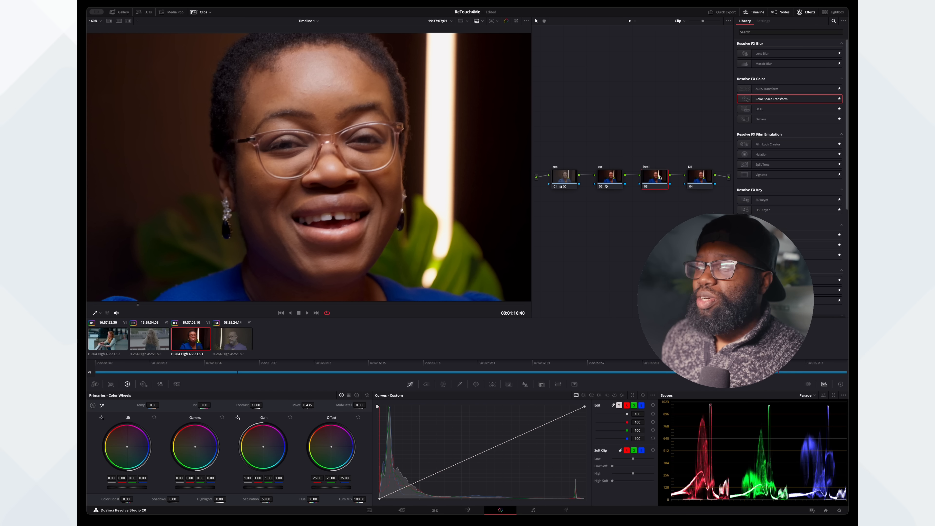
scroll(790, 147, down, 10)
drag(769, 187, 659, 181)
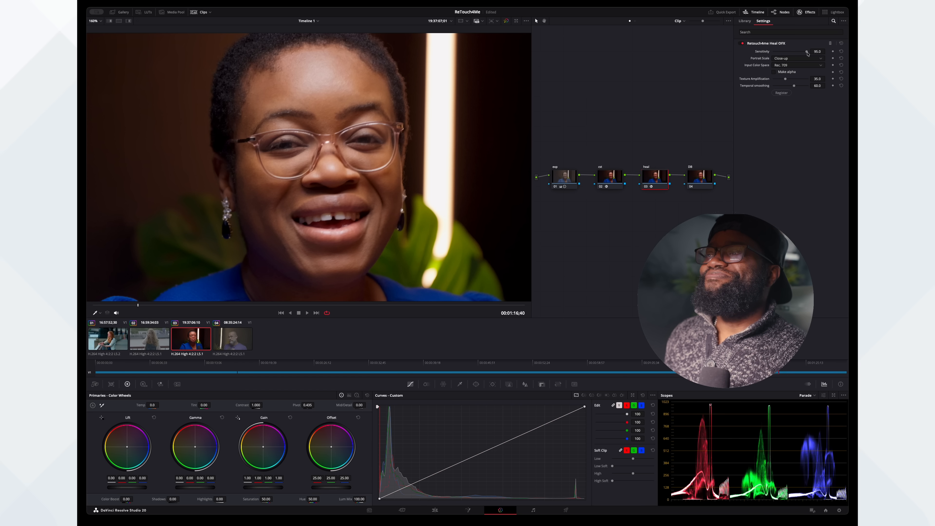
- Set the Heal effect's Sensitivity to 85 and compare the image with the heal node disabled and enabled
click(818, 52)
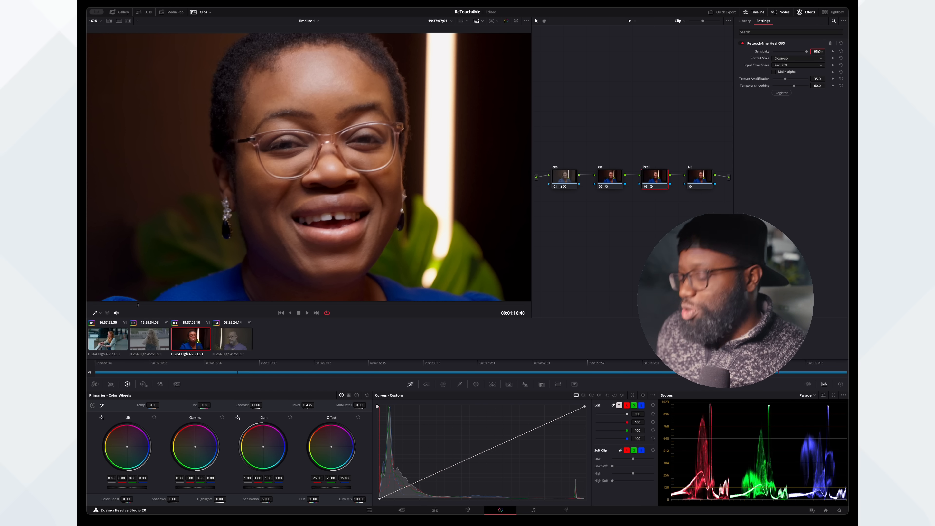
text(85)
key(Return)
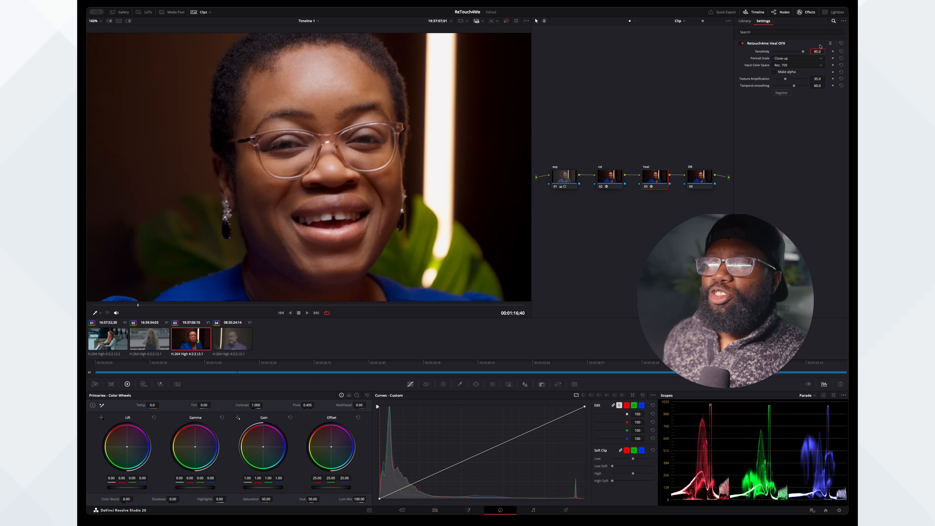
click(645, 186)
click(645, 186)
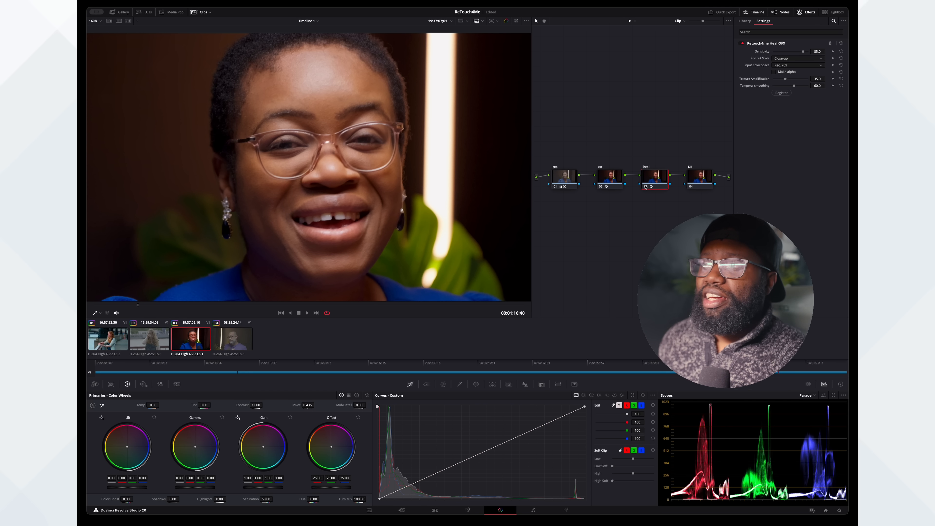
- Apply the Retouch4me Dodge Burn OFX effect to the third clip's DB node and compare the image with the node disabled and enabled
click(693, 176)
drag(804, 176, 707, 180)
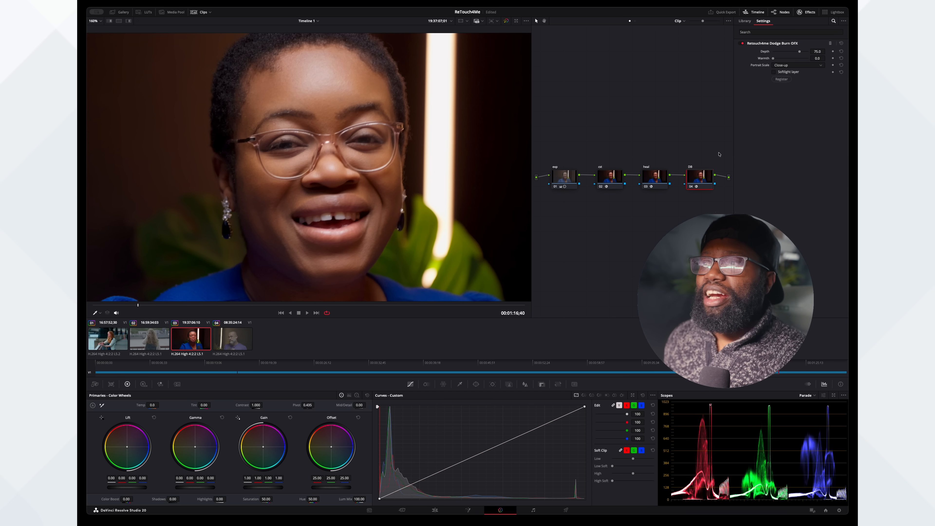
click(691, 187)
click(691, 188)
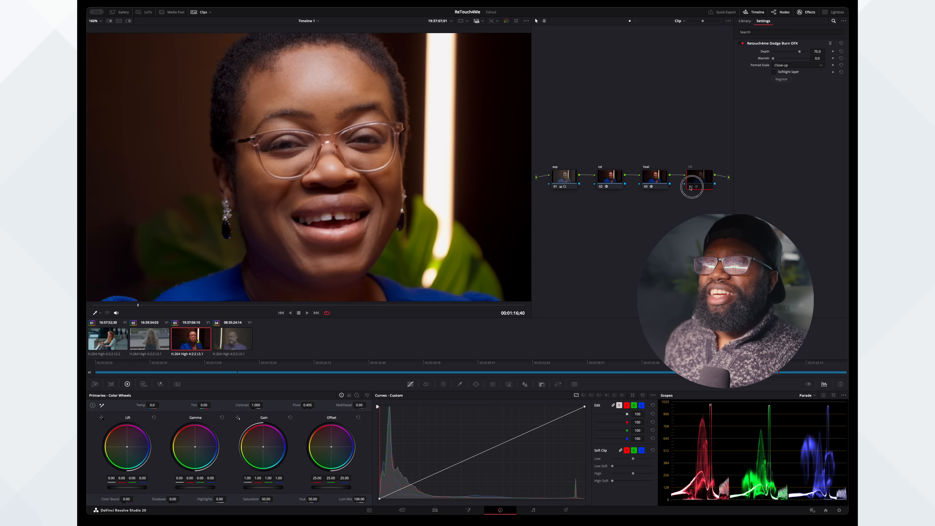
- Set the third clip's Dodge Burn Depth to 55 and compare the image with the DB node disabled and enabled
click(816, 52)
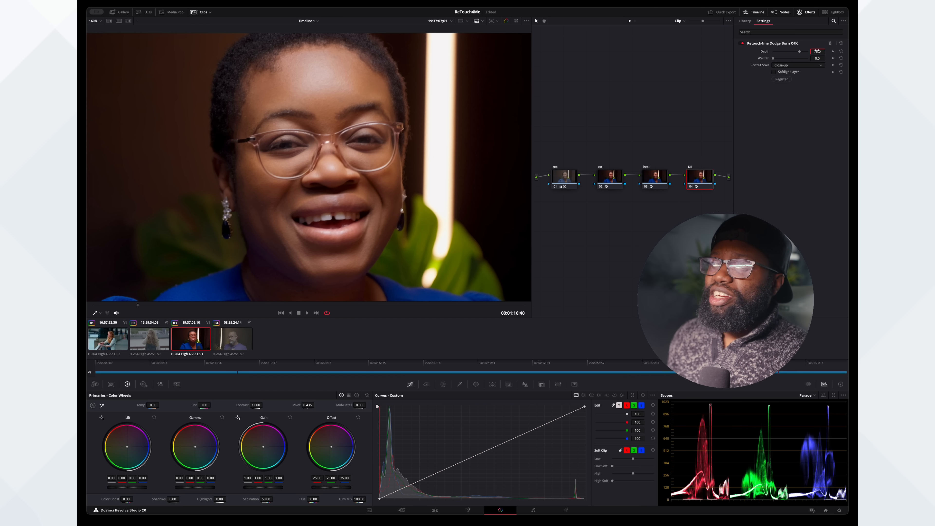
key(BackSpace)
text(55)
key(Return)
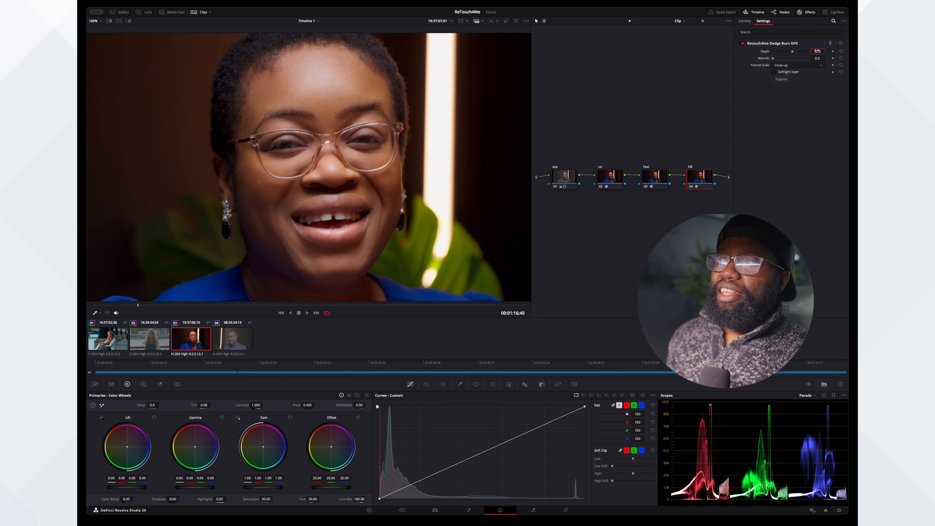
click(691, 187)
click(692, 187)
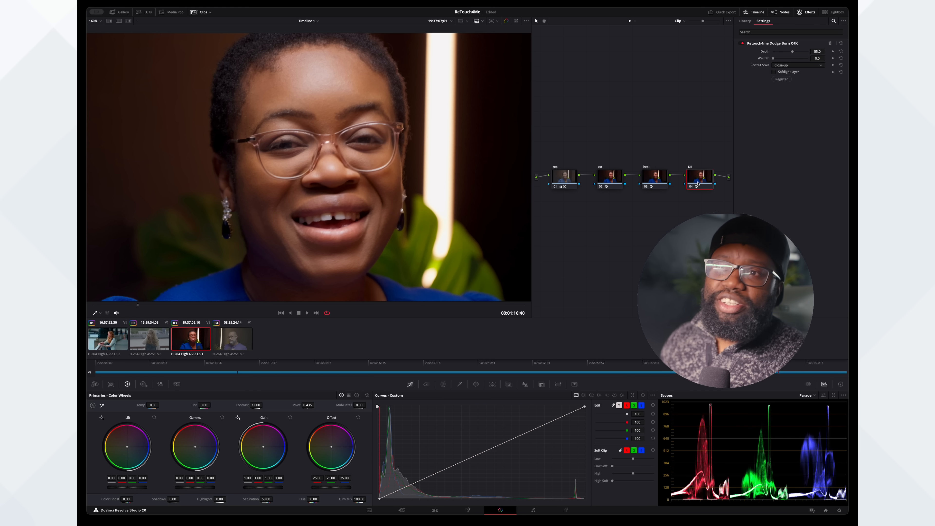
- Copy the Color Space Transform from the third clip's cst node onto the fourth clip's cst node
click(232, 341)
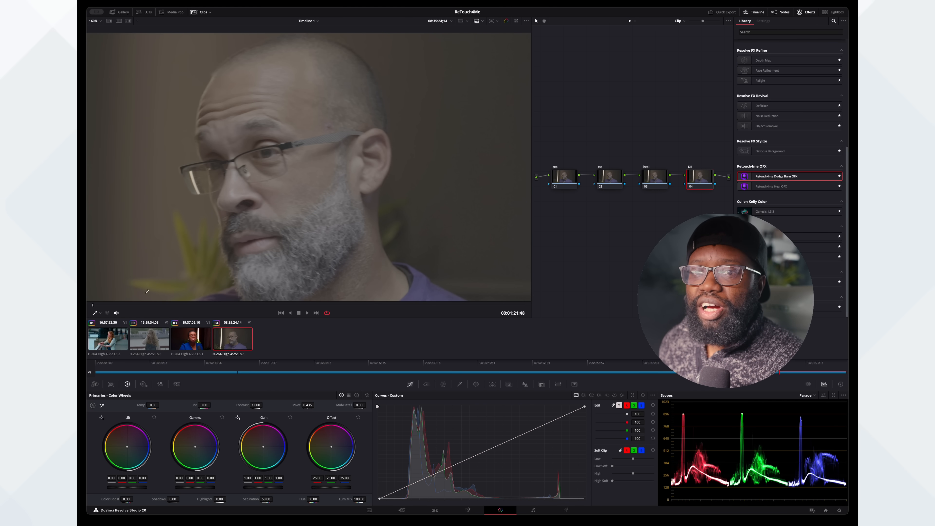
drag(92, 305, 290, 297)
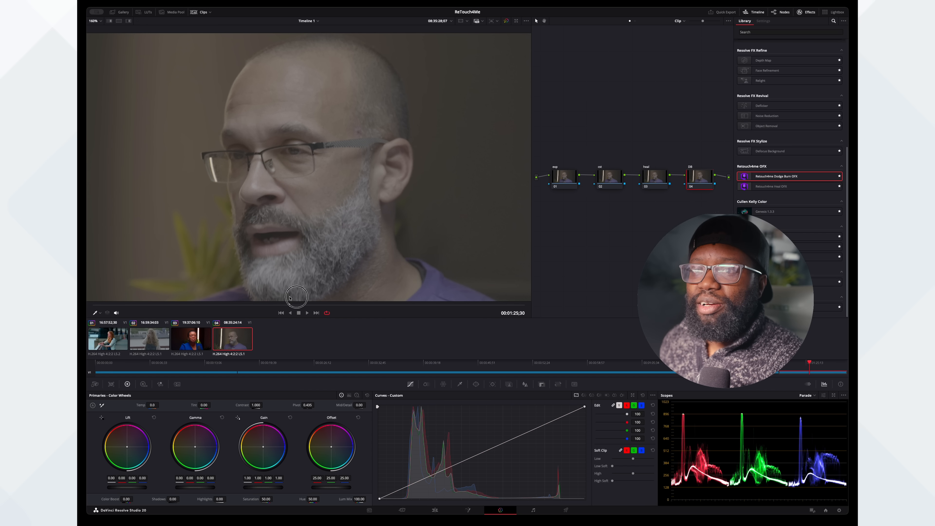
click(610, 176)
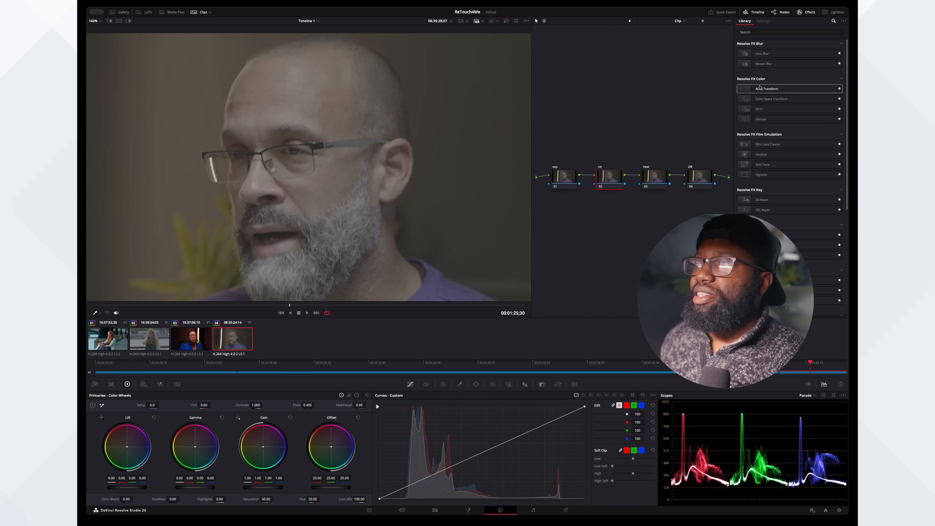
click(196, 342)
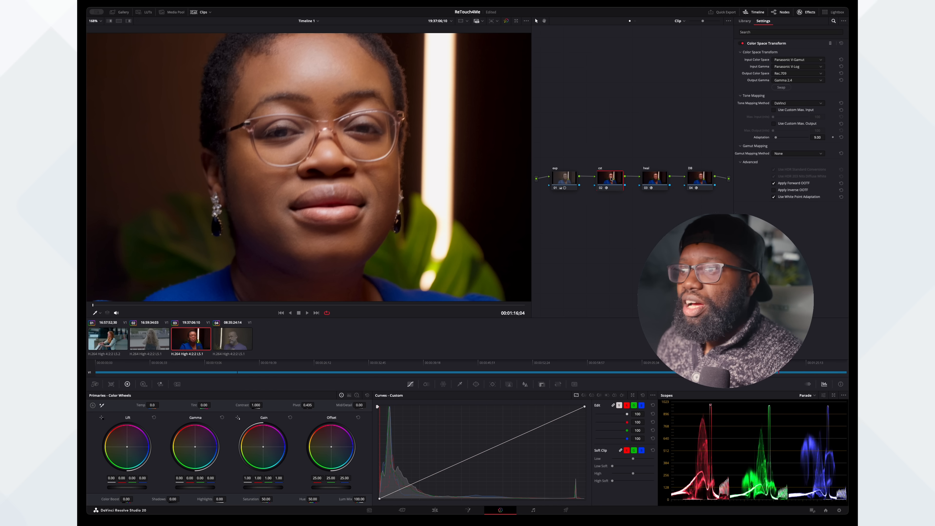
click(227, 338)
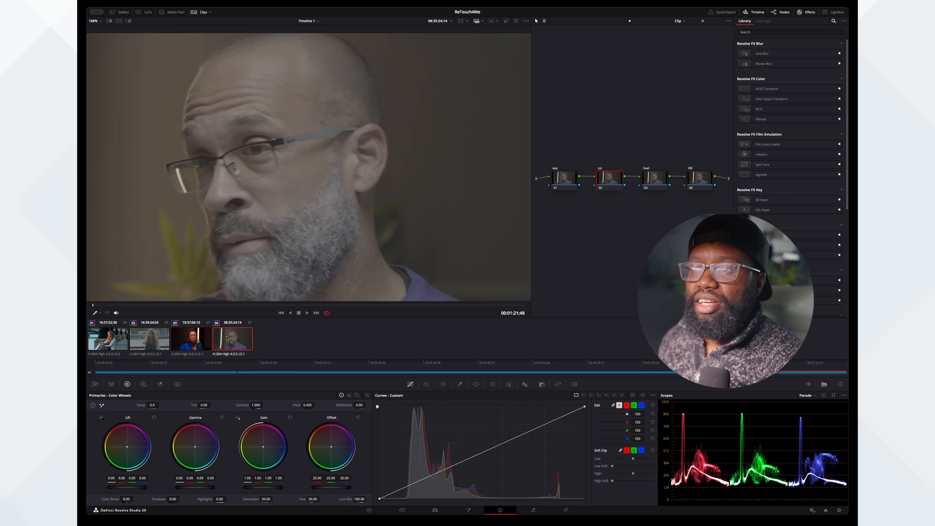
- Copy the exposure grade from the third clip's exp node onto the fourth clip's exp node
click(189, 340)
click(563, 181)
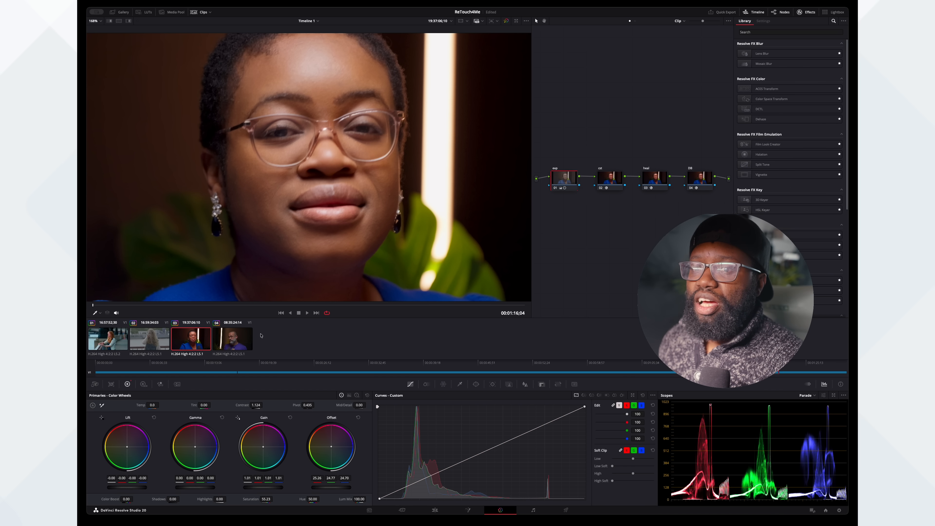
click(236, 340)
key(alt+shift+c)
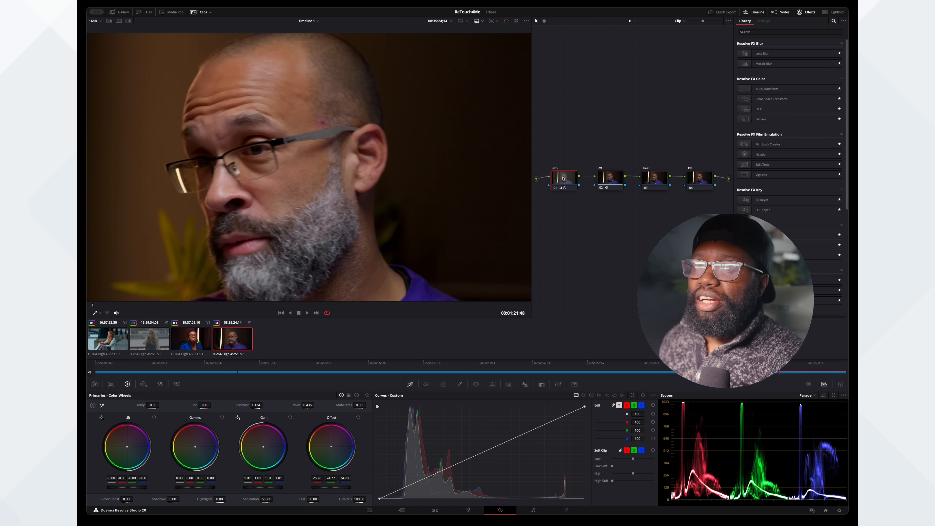
- Move the playhead to 00:01:22;14 and apply the Retouch4me Heal OFX effect to the fourth clip's heal node
scroll(265, 126, down, 1)
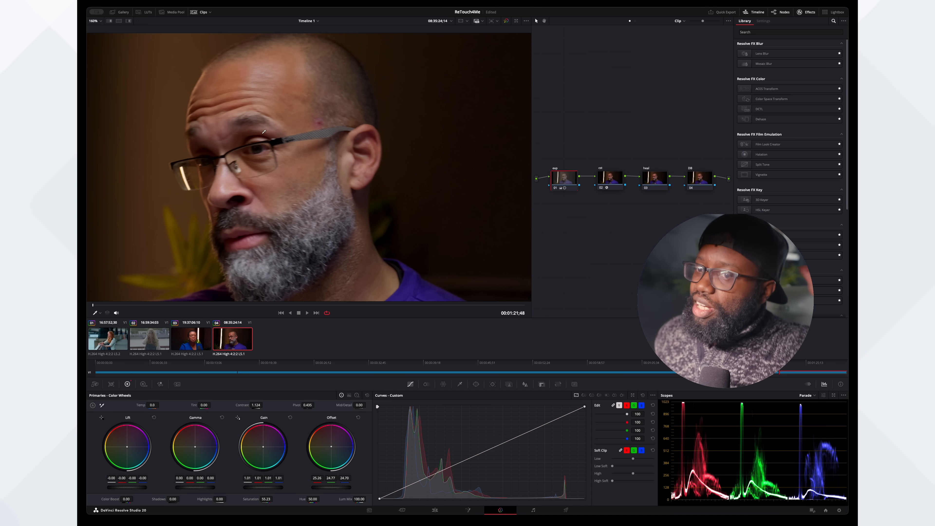
click(116, 305)
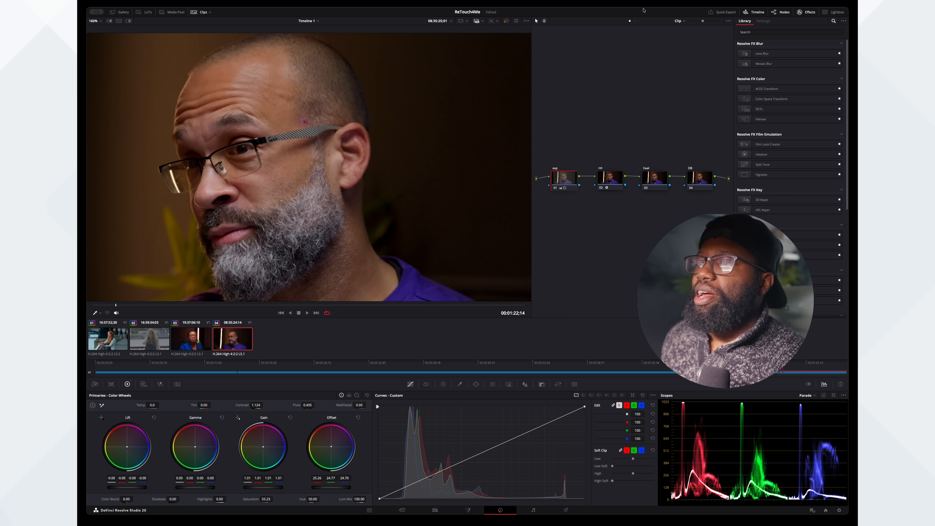
click(657, 179)
scroll(753, 179, down, 5)
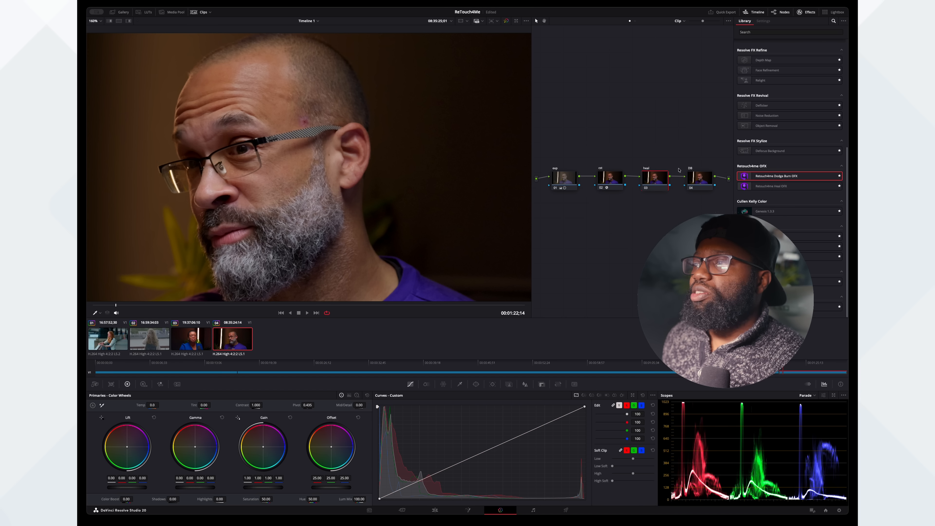
drag(755, 186, 656, 177)
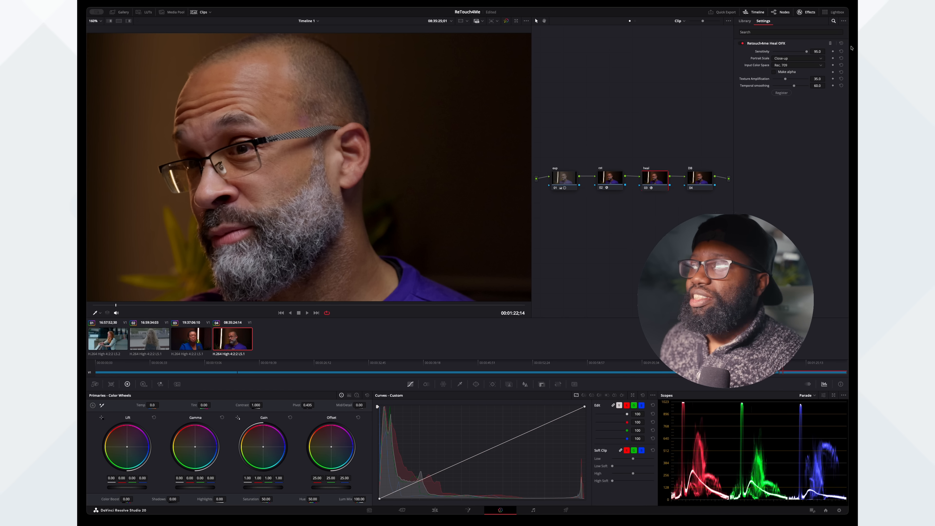
- Set the fourth clip's Heal Sensitivity to 85 and compare the image with the heal node disabled and enabled
click(817, 51)
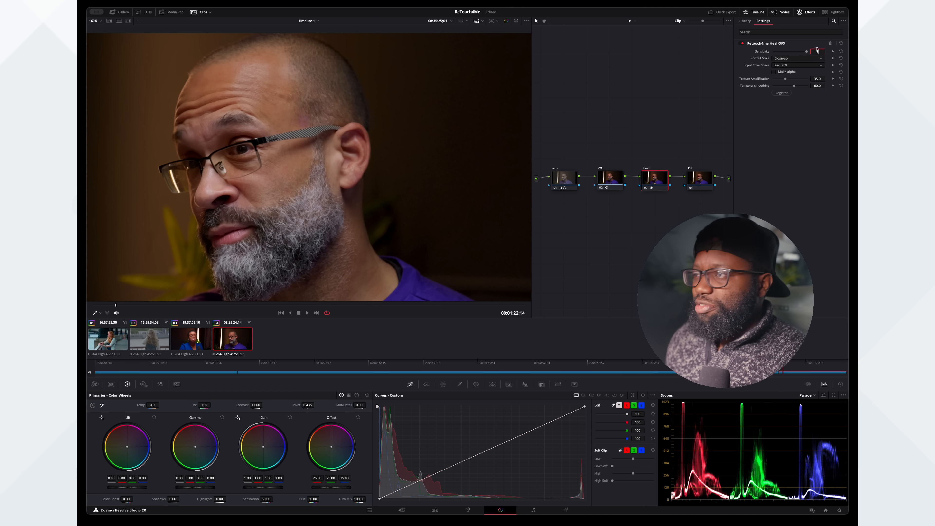
text(85)
key(Return)
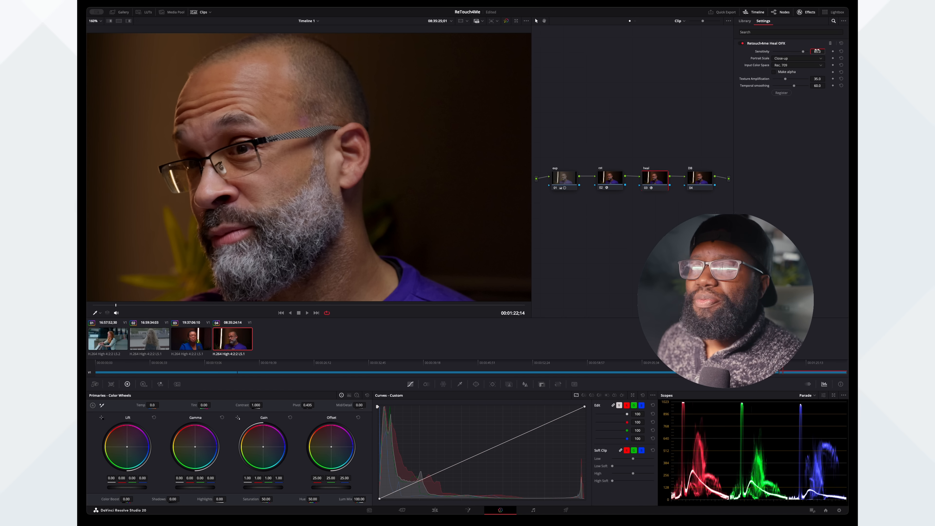
click(647, 188)
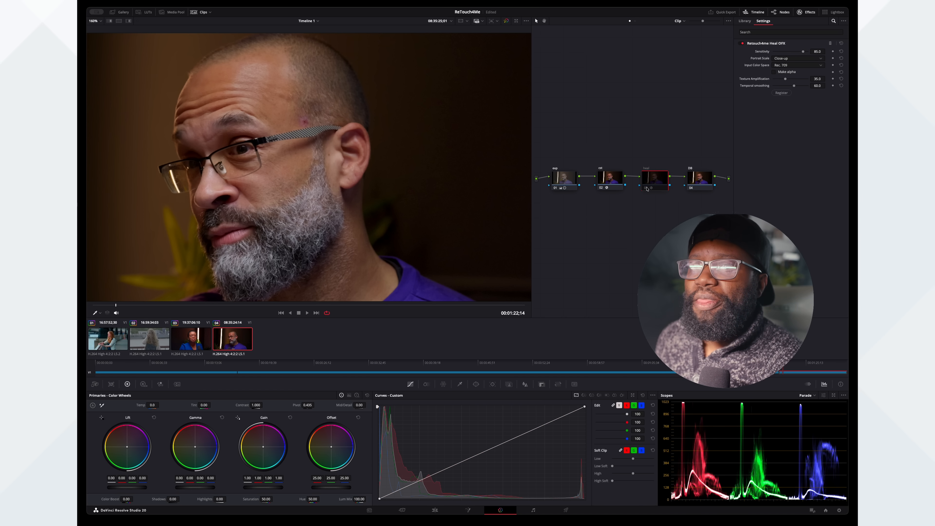
click(647, 188)
click(647, 188)
click(647, 188)
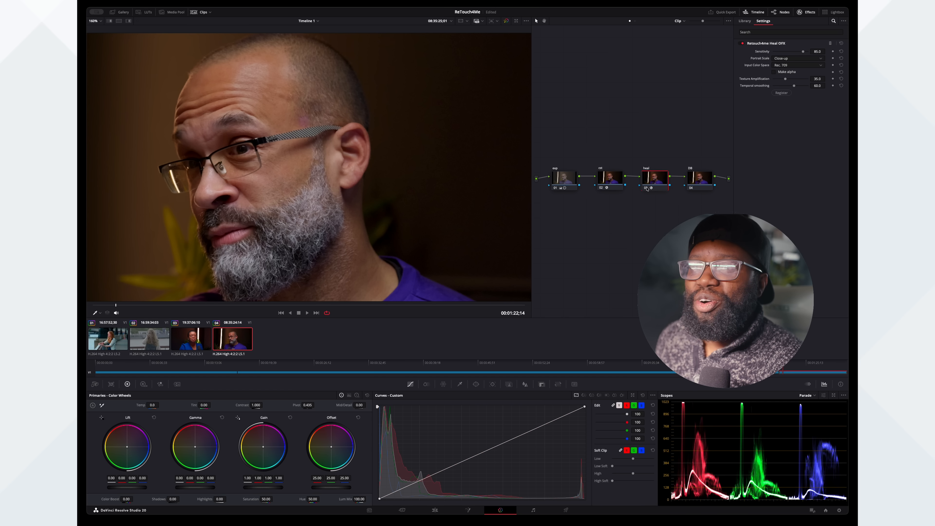
click(646, 188)
click(647, 188)
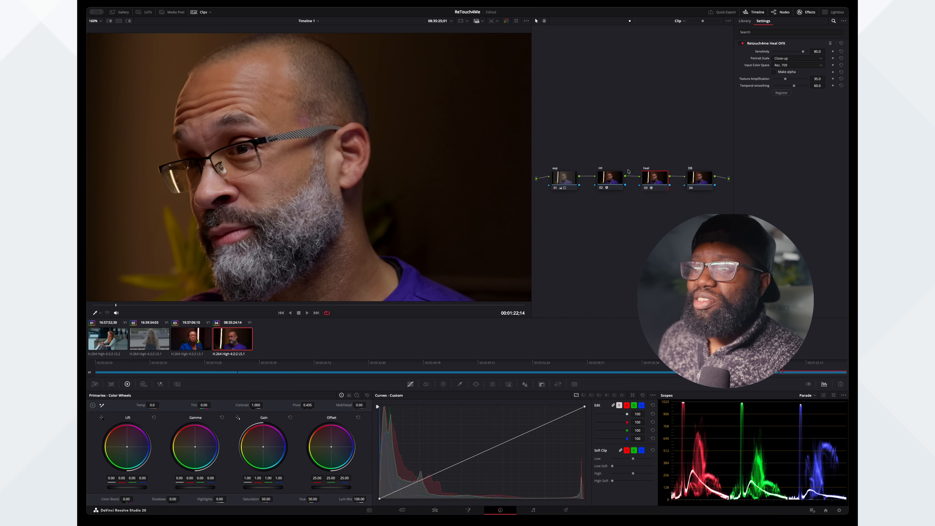
- Apply the Retouch4me Dodge Burn OFX effect to the fourth clip's DB node and compare the image with the node disabled and enabled
click(699, 182)
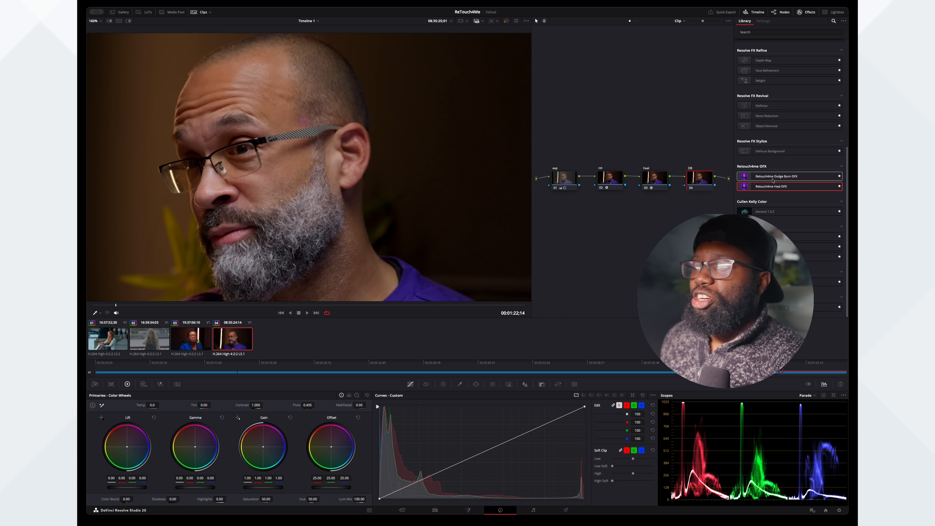
drag(772, 180, 701, 179)
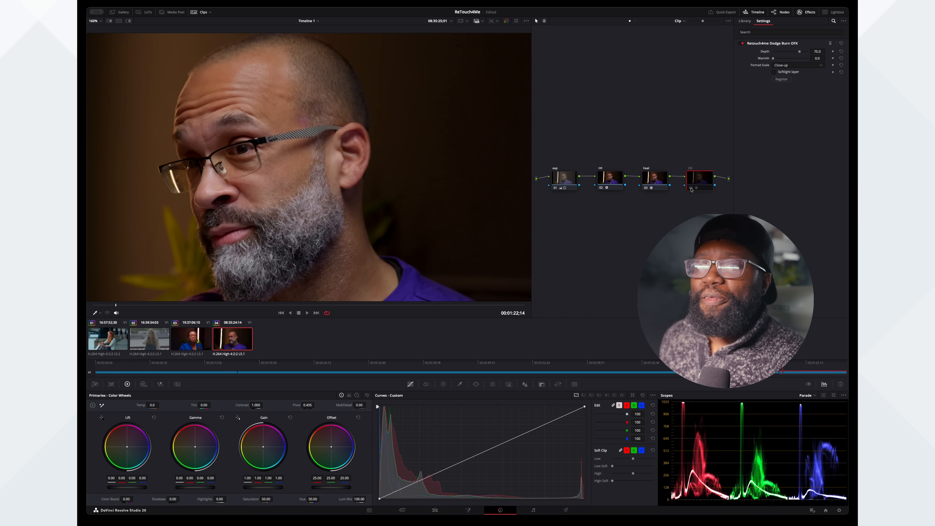
click(691, 188)
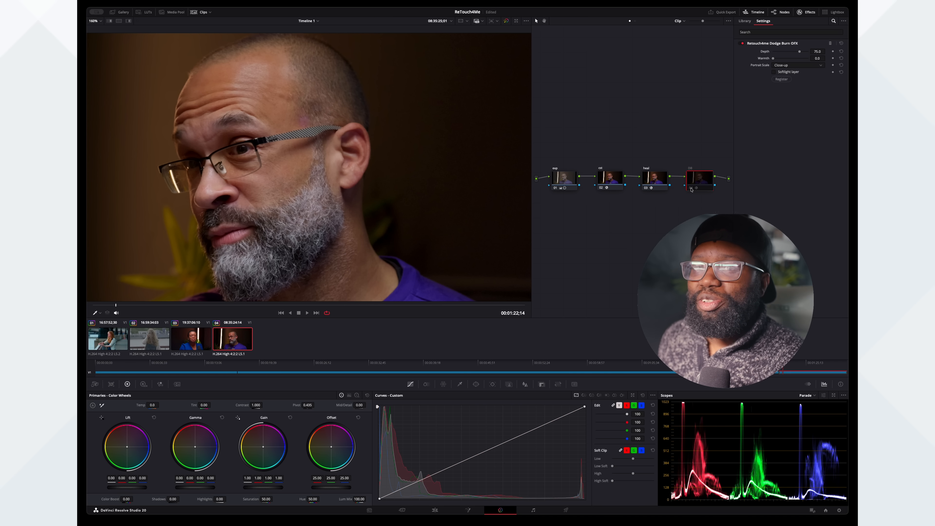
click(691, 188)
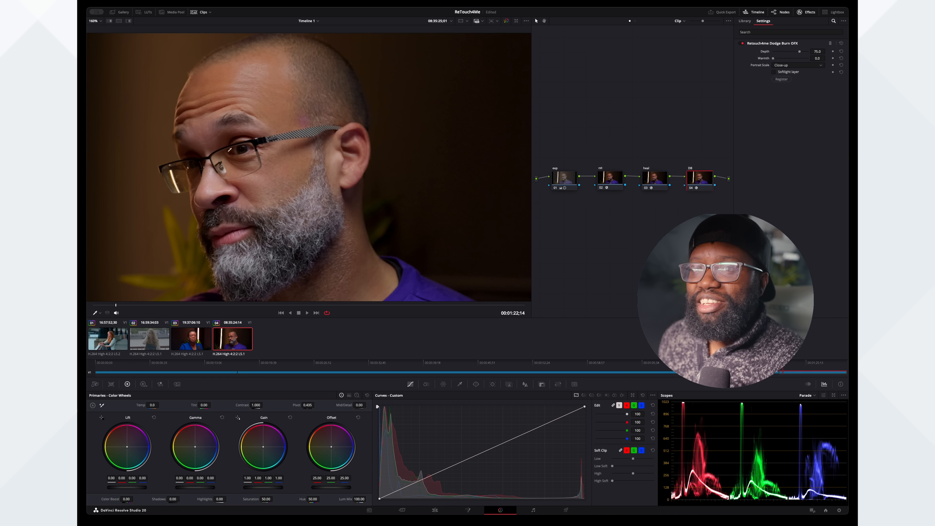
click(692, 188)
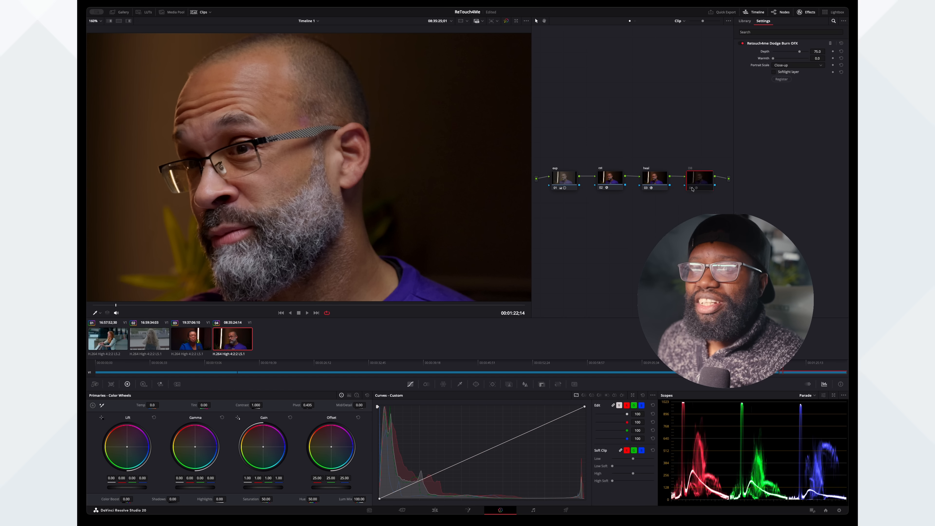
click(691, 188)
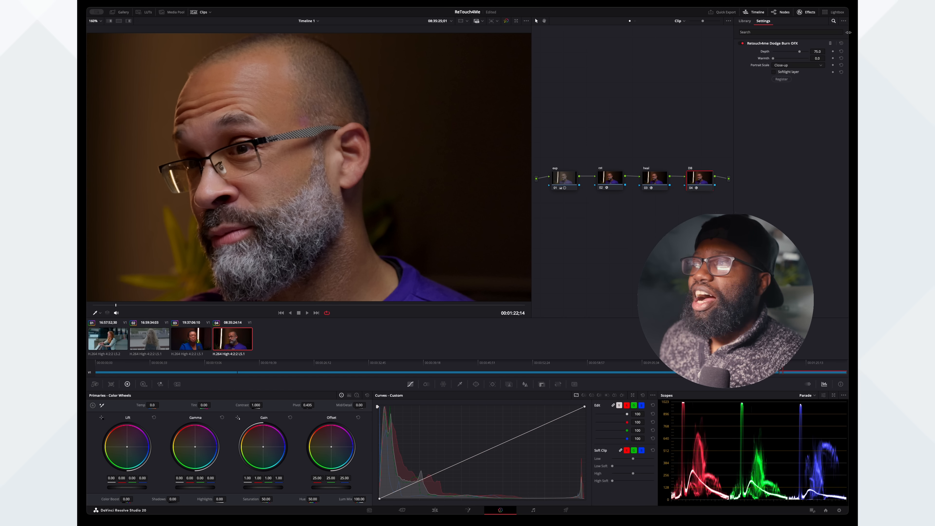
- Set the Depth of the fourth clip's Dodge Burn effect to 55
double_click(820, 52)
text(55)
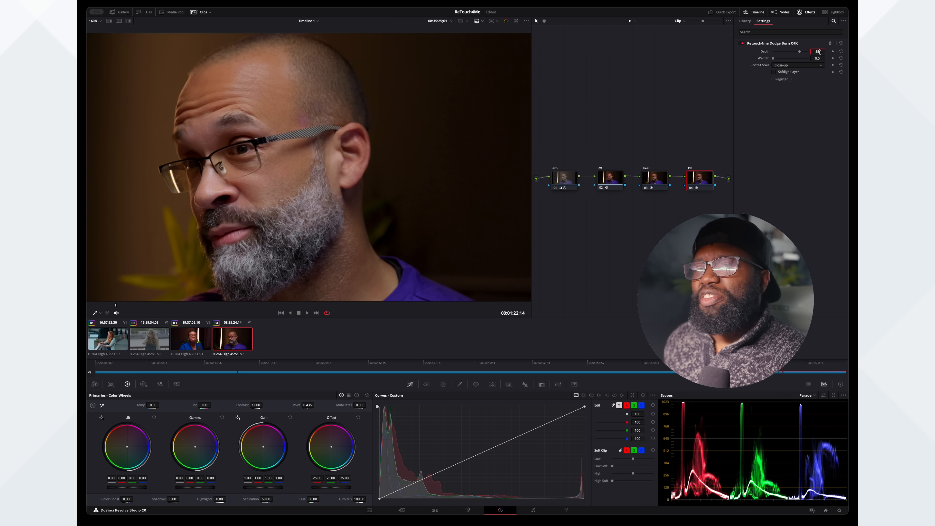
key(Return)
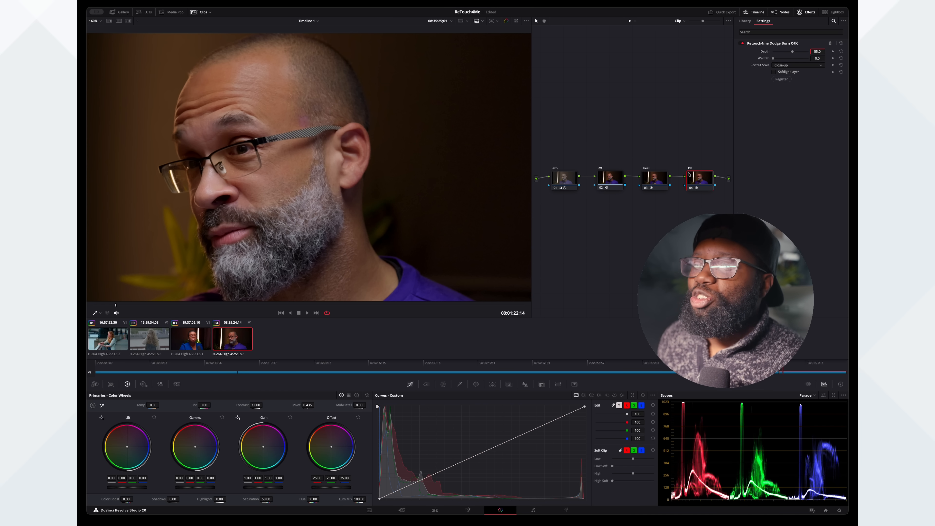
- Select the fourth clip's heal and DB nodes together and compare the image with both disabled and enabled
drag(639, 146, 714, 190)
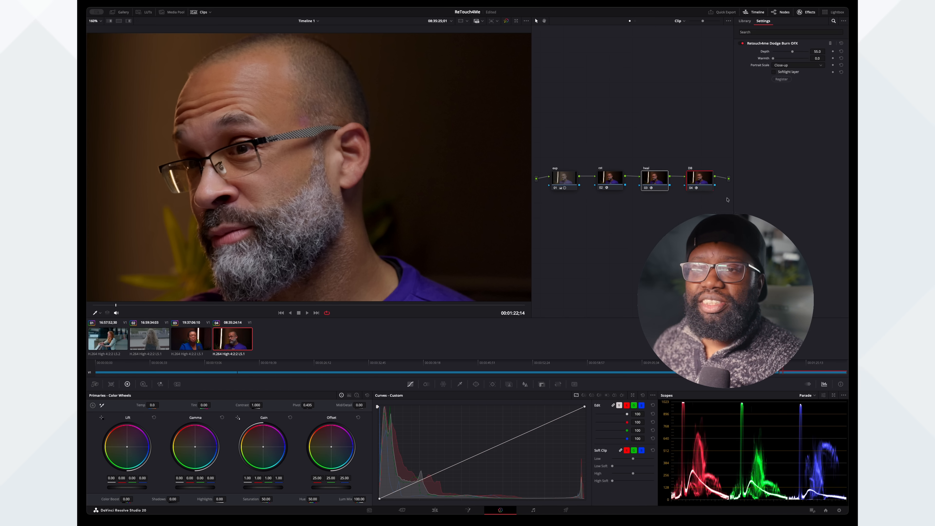
key(ctrl+d)
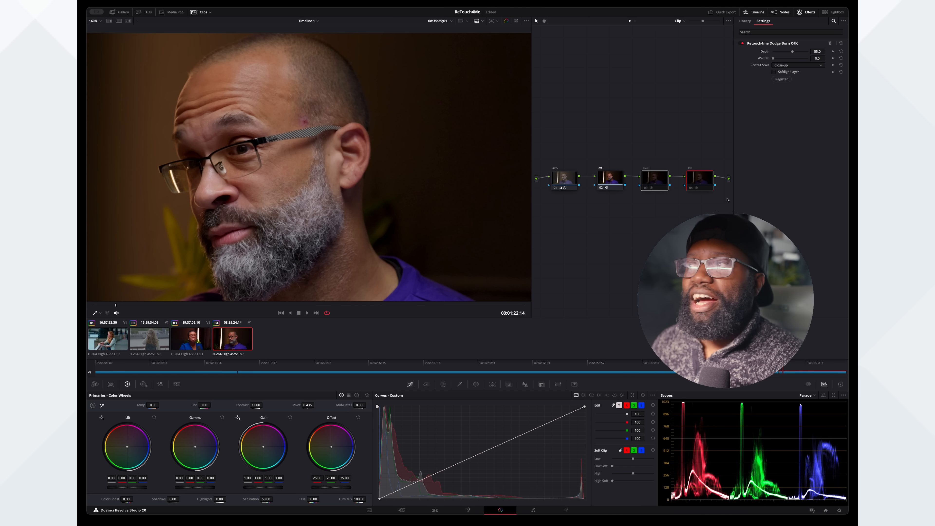
key(super+d)
key(super+d)
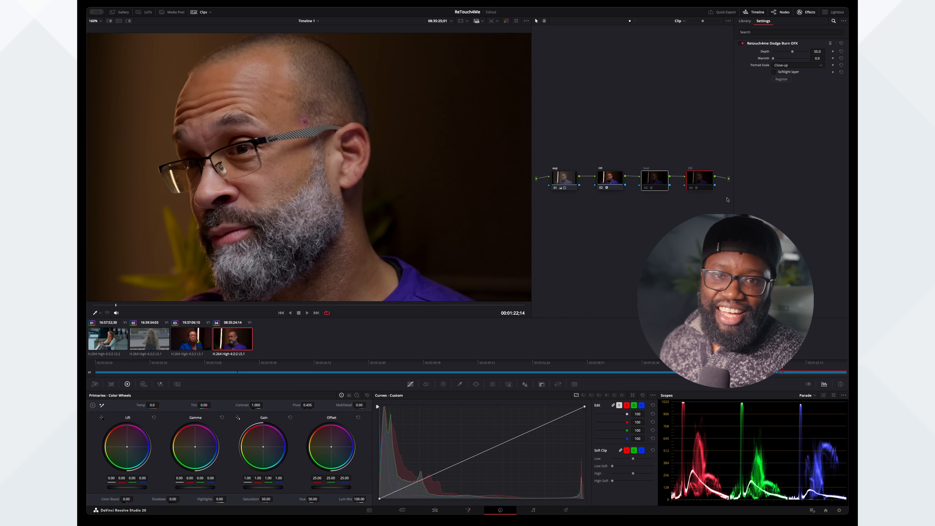
key(super+d)
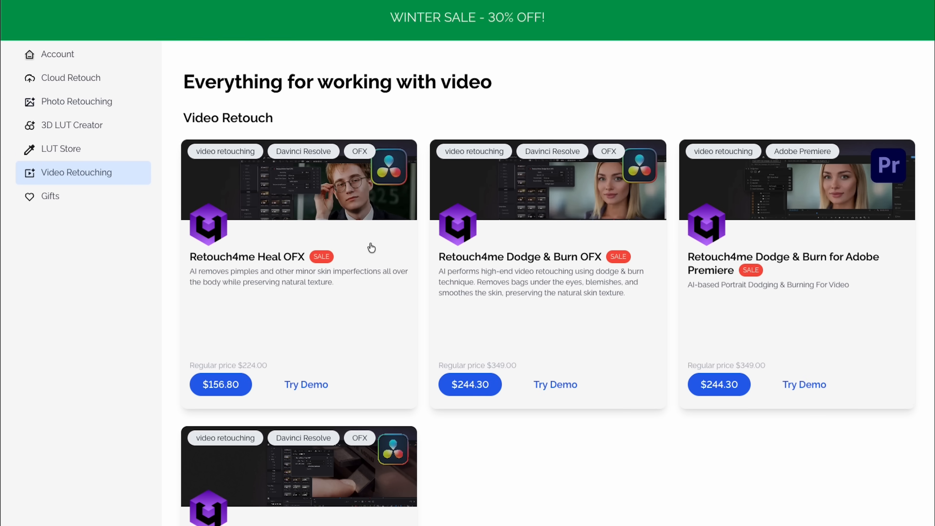
- On the Retouch4me website's video retouching page, open the Retouch4me Heal OFX product page
scroll(369, 246, down, 2)
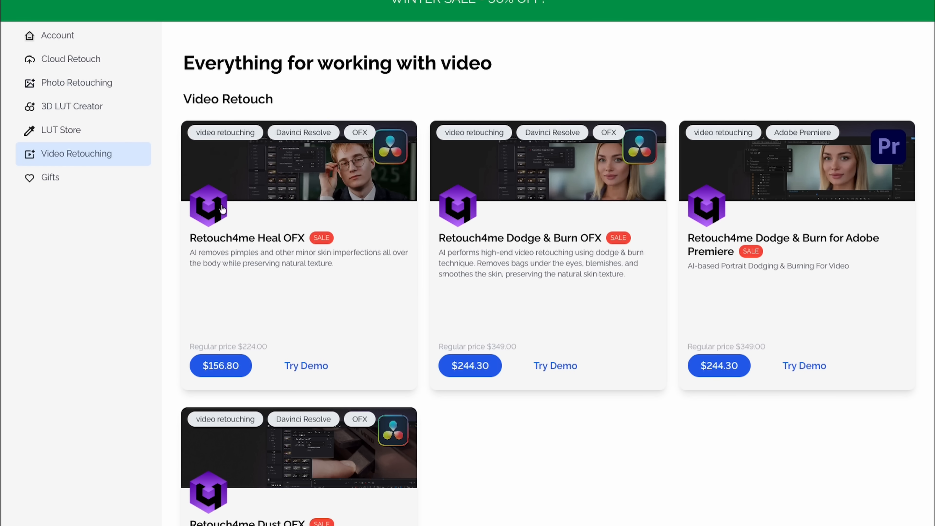
click(338, 184)
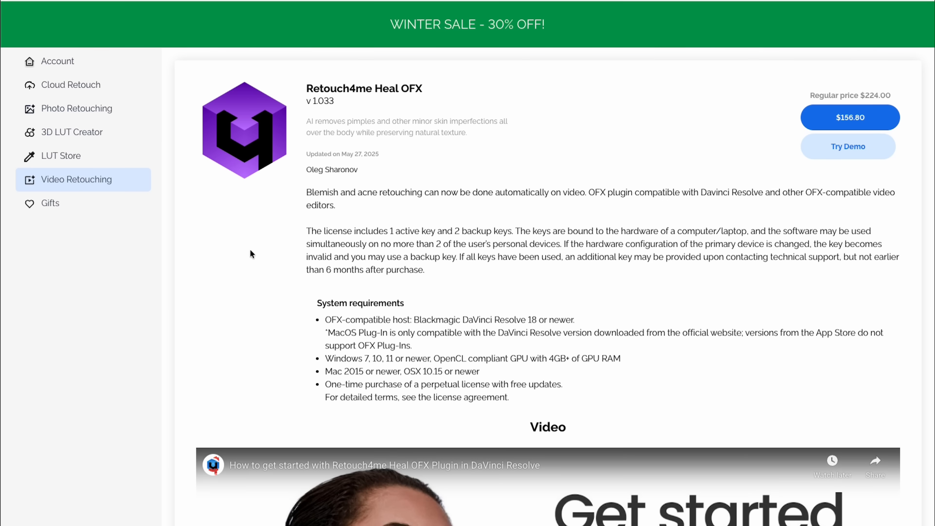